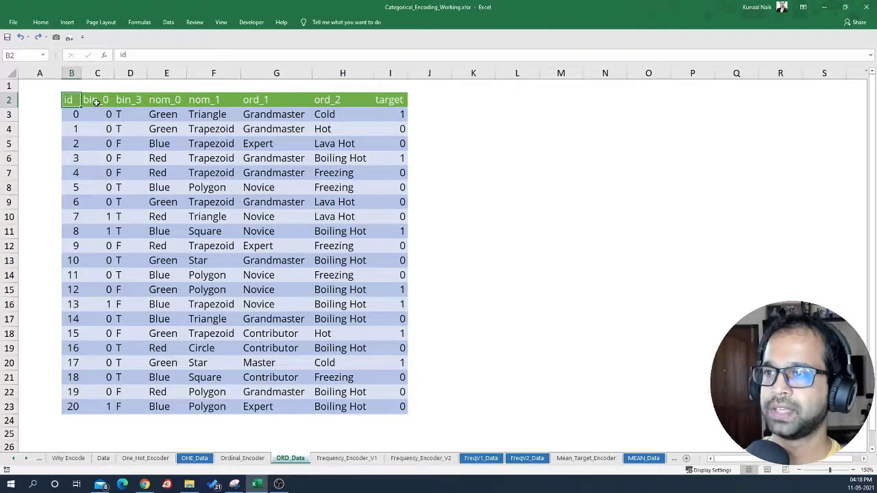
- Examine the binary, nominal, ordinal and target columns of the dataset on the ORD_Data sheet
drag(96, 100, 193, 101)
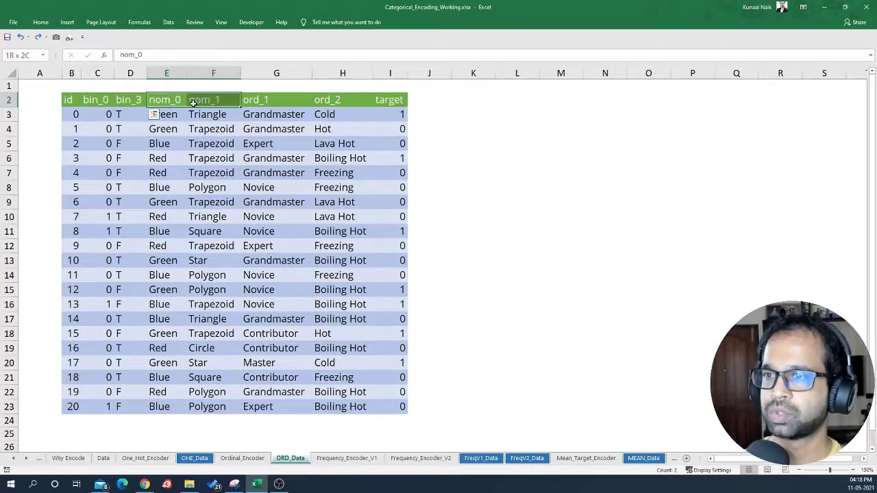
click(272, 101)
click(319, 102)
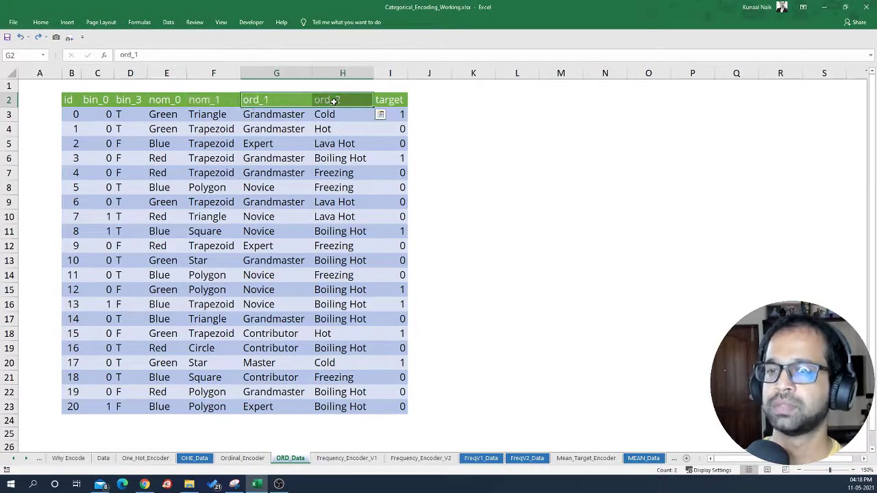
click(384, 101)
drag(128, 100, 328, 407)
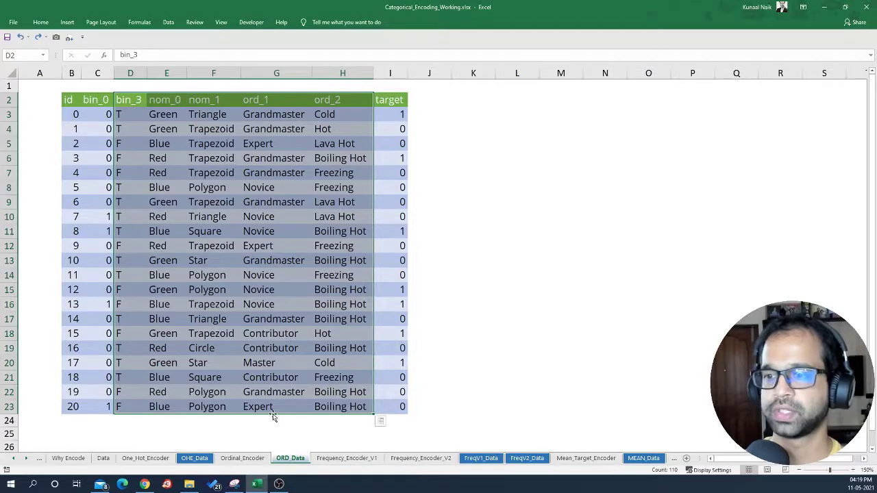
- On the Ordinal_Encoder sheet, copy the ord_1 values D3:D23 and paste them as values starting at K3
click(243, 458)
click(152, 103)
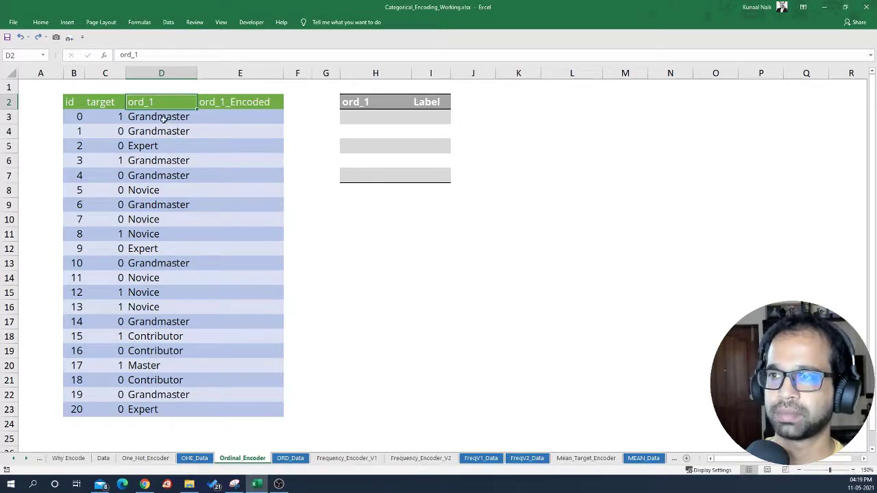
drag(163, 119, 160, 413)
key(ctrl+c)
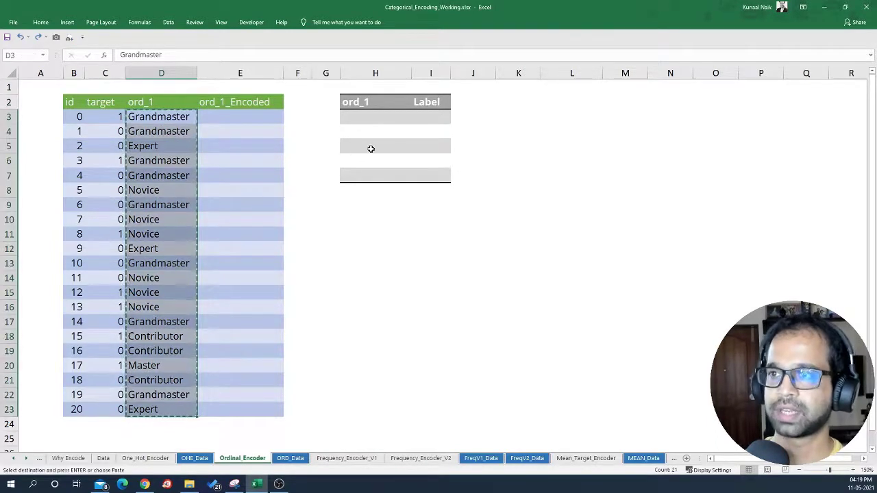
click(518, 113)
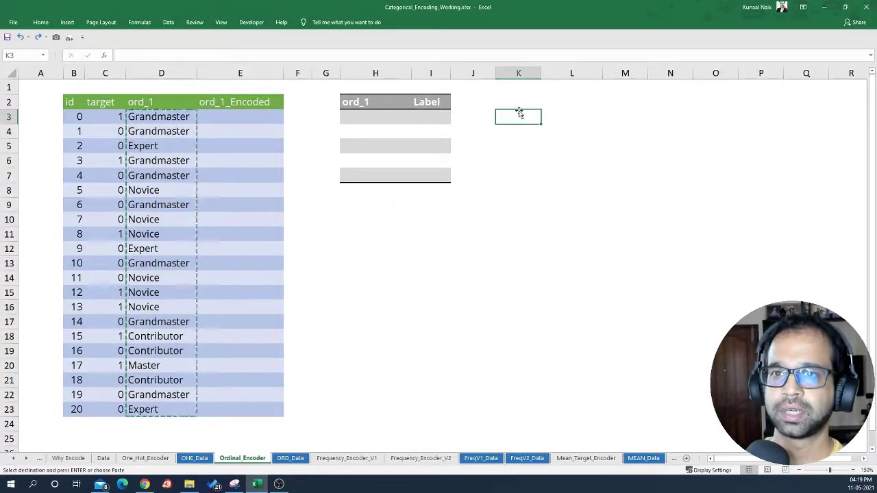
right_click(519, 116)
click(552, 159)
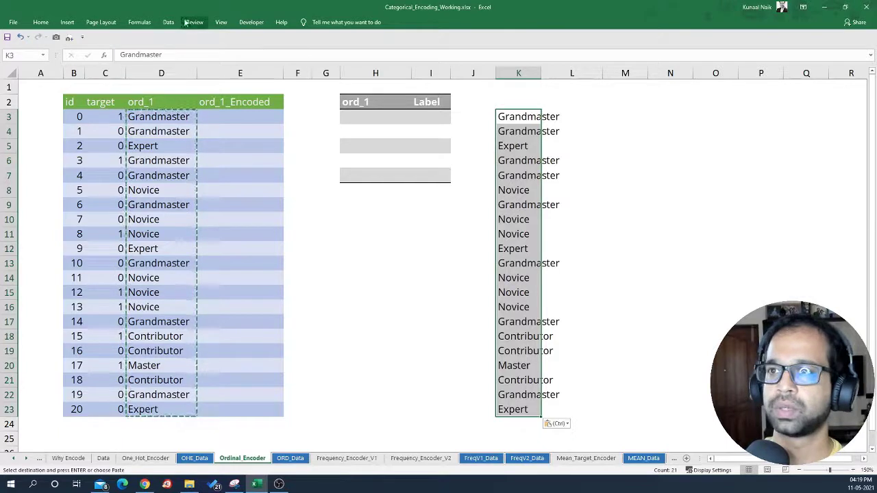
- Remove duplicates from the ord_1 list pasted in column K, treating it as having no header
click(168, 22)
click(449, 50)
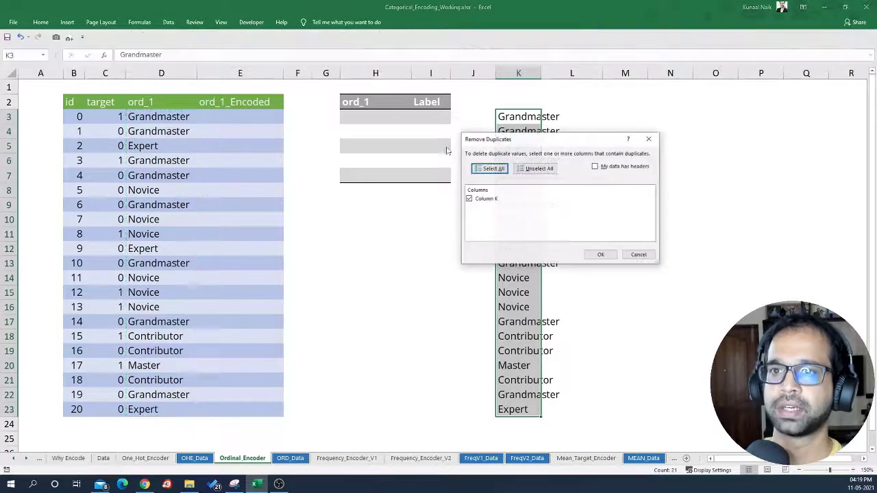
click(601, 255)
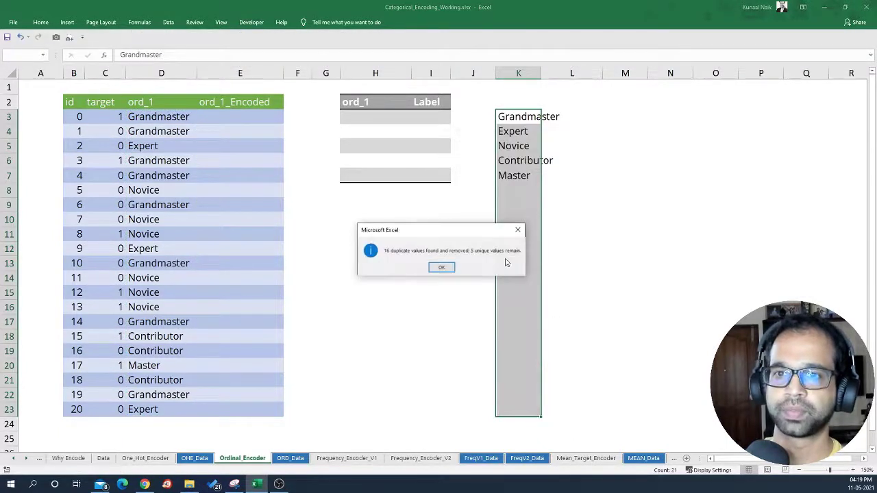
click(453, 268)
click(512, 206)
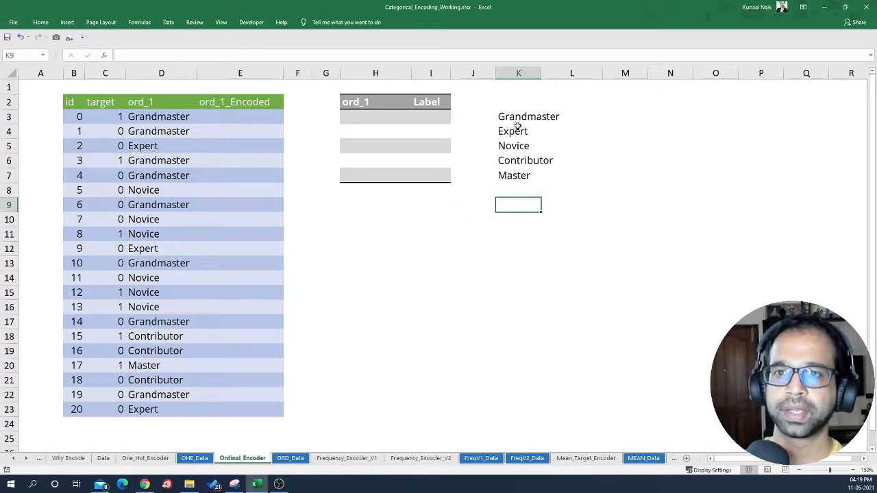
- Paste the unique categories as values into the lookup table's ord_1 column from H3 and clear the helper list in column K
drag(517, 118, 520, 177)
key(ctrl+c)
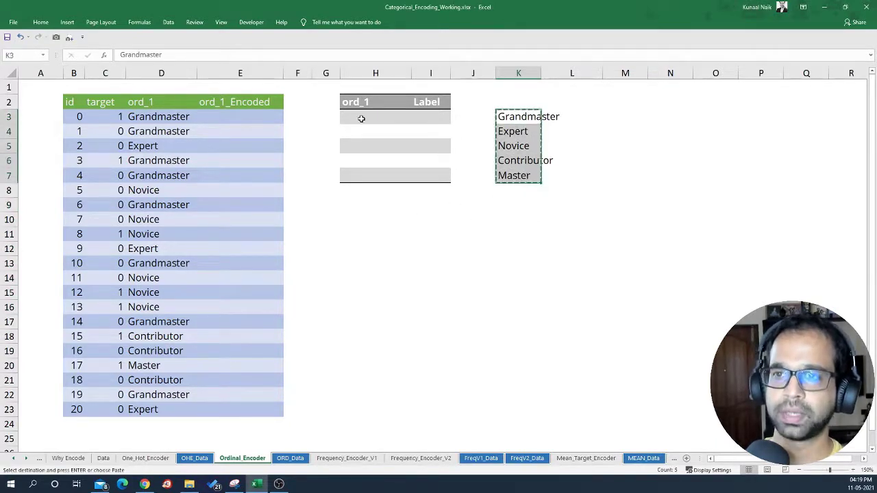
click(360, 117)
right_click(362, 118)
click(398, 159)
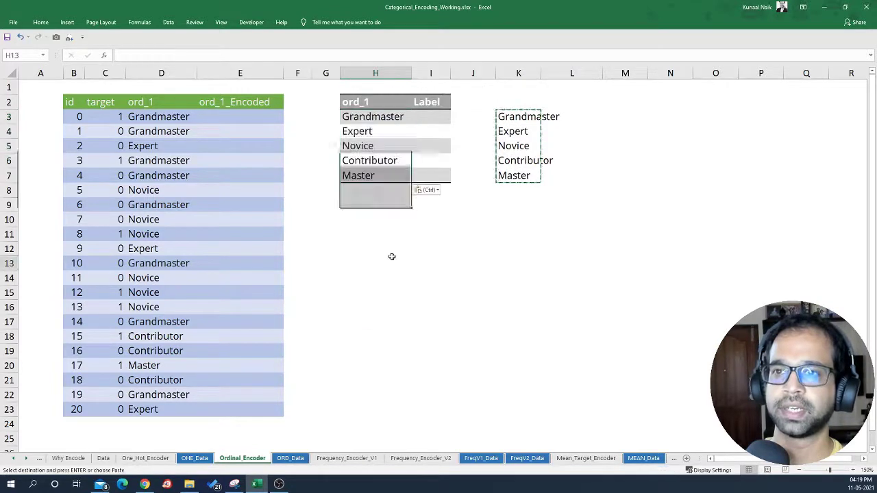
drag(518, 116, 505, 194)
key(Delete)
- In the lookup table's Label column, enter 0 for Novice and 1 for Contributor
drag(394, 118, 372, 178)
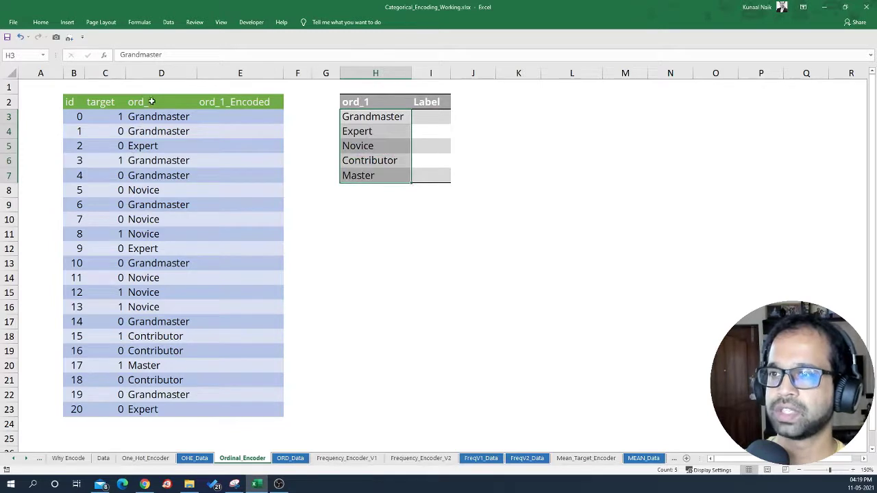
drag(151, 116, 145, 419)
click(153, 394)
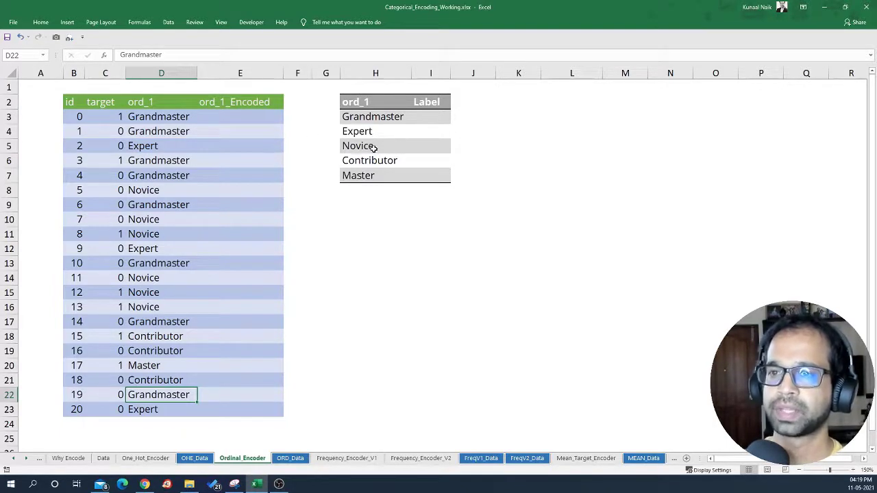
drag(360, 148, 415, 146)
click(421, 147)
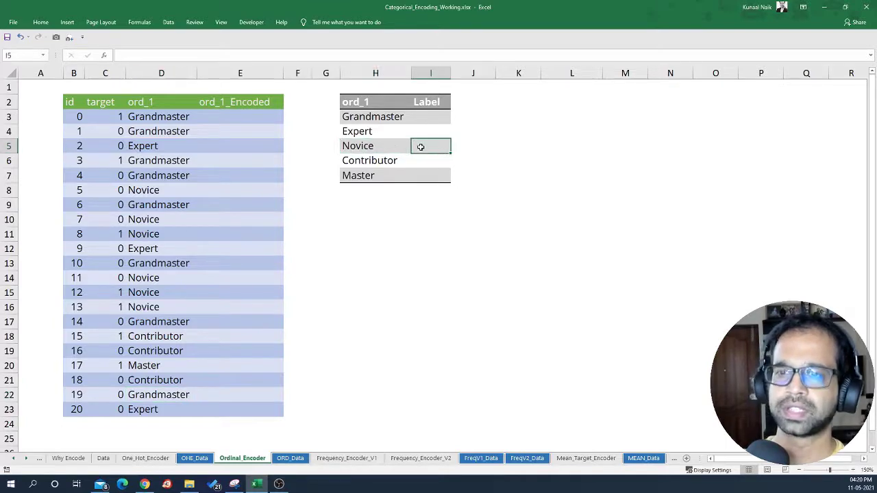
text(0)
key(Up)
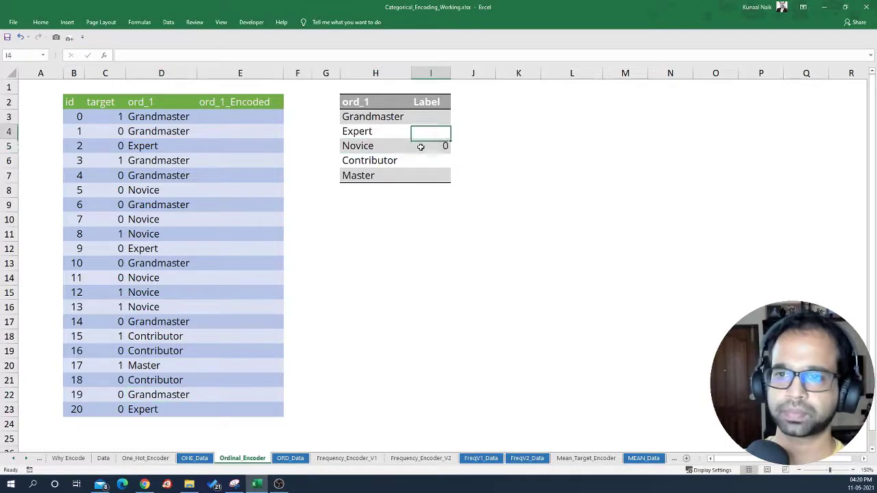
key(Down)
key(Down)
text(1)
key(Return)
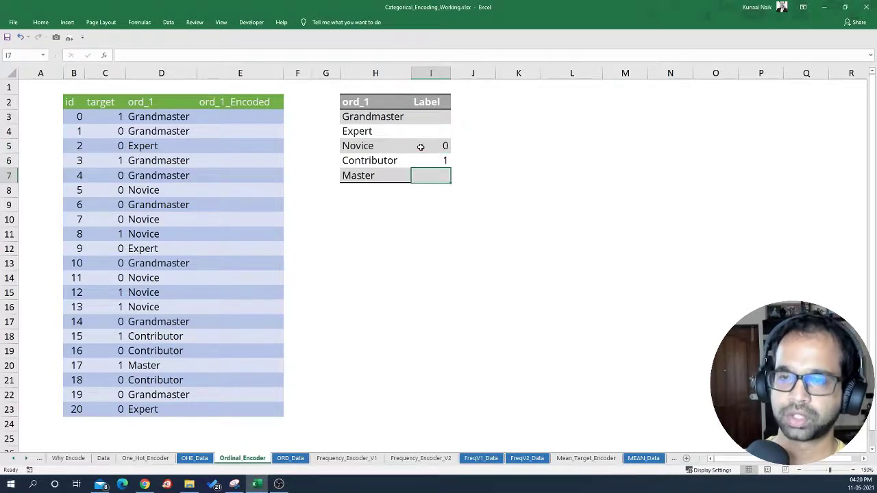
- Complete the Label column with 2 for Master, 3 for Expert and 5 for Grandmaster
text(2)
key(Up)
key(Up)
key(Up)
text(3)
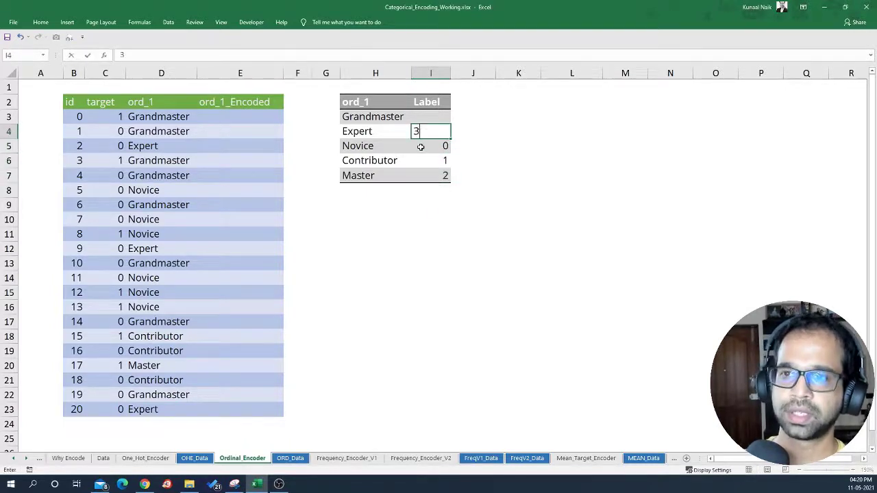
key(Up)
text(5)
key(Return)
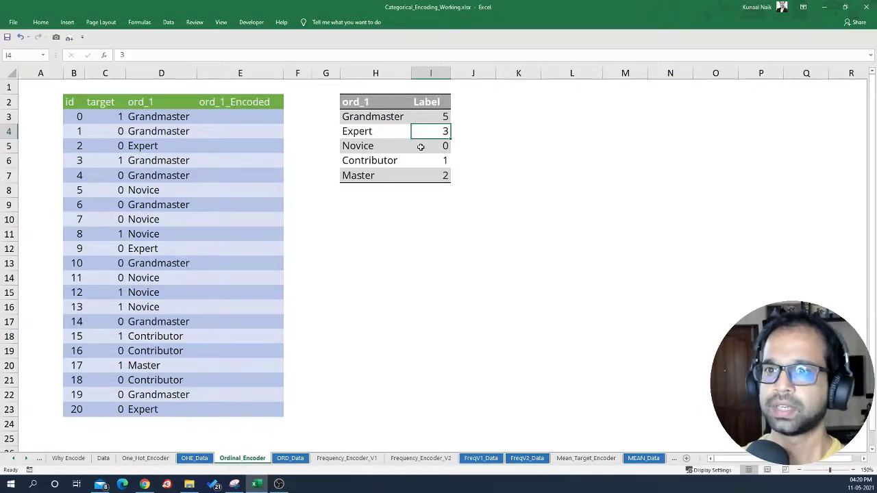
drag(373, 116, 434, 173)
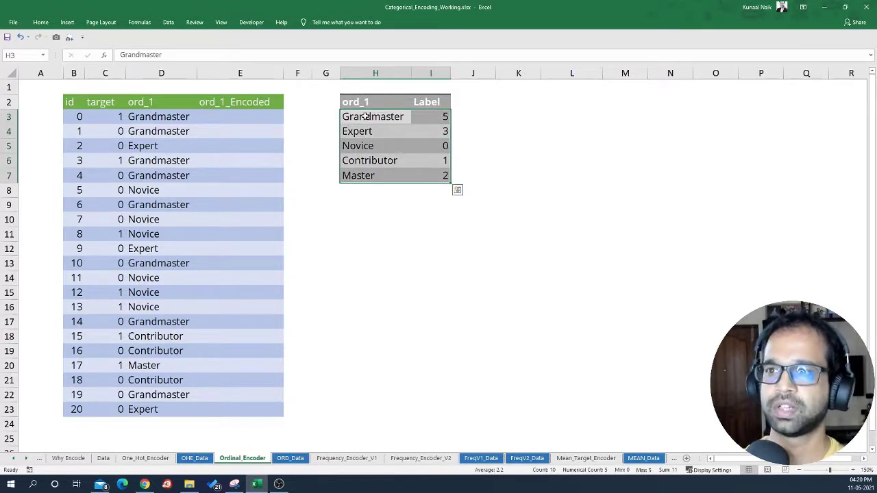
key(ctrl+c)
drag(161, 117, 161, 396)
- Enter =VLOOKUP(D3,$H$3:$I$7,2,FALSE) in E3 under ord_1_Encoded
click(244, 116)
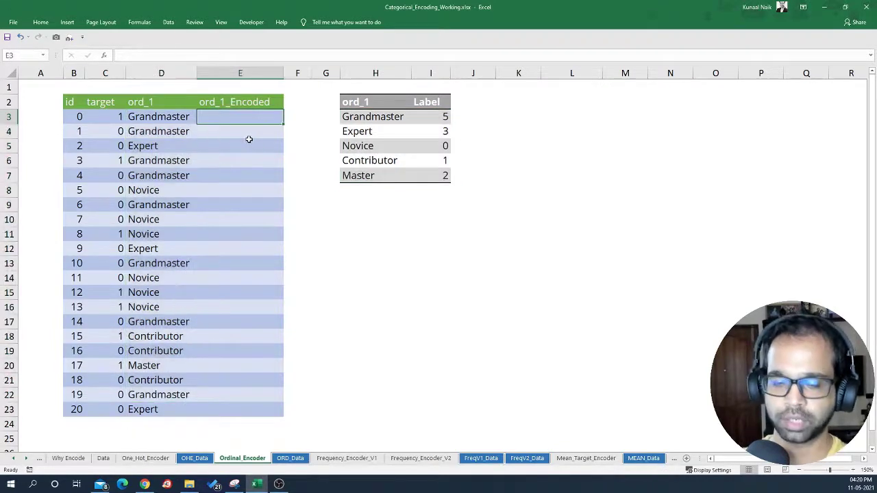
text(=vlo)
key(Tab)
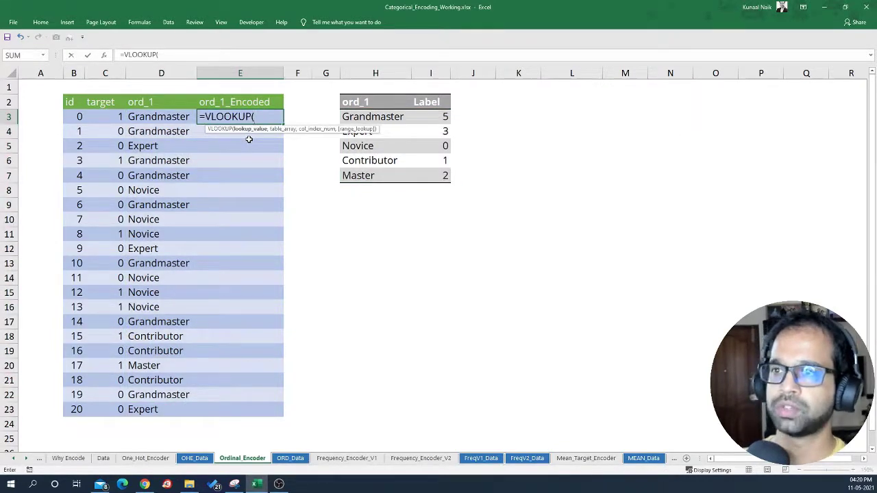
key(Left)
text(,)
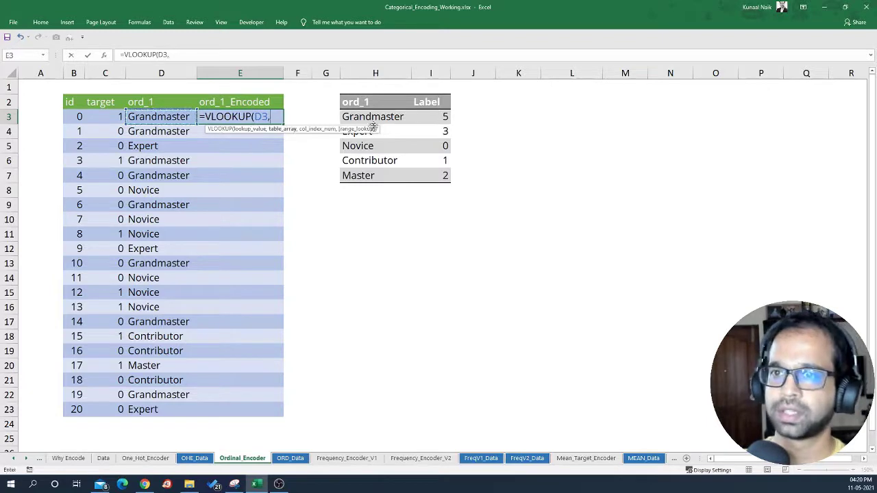
drag(373, 118, 437, 177)
key(F4)
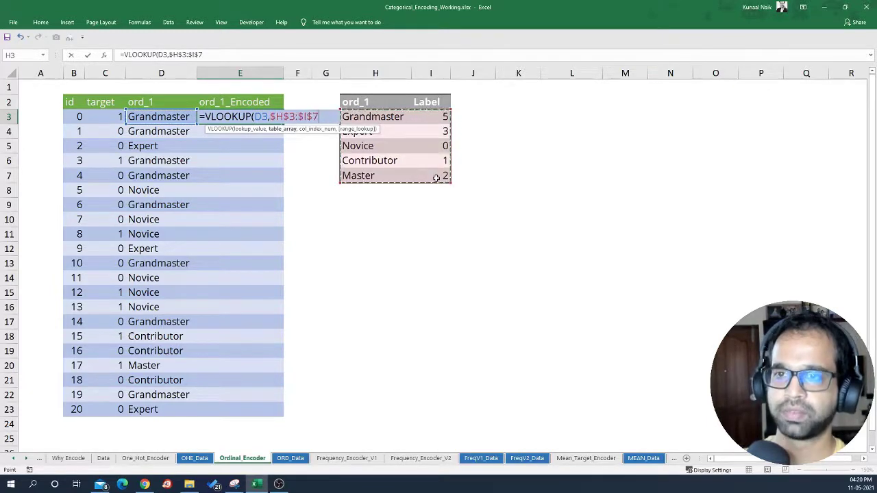
text(,2)
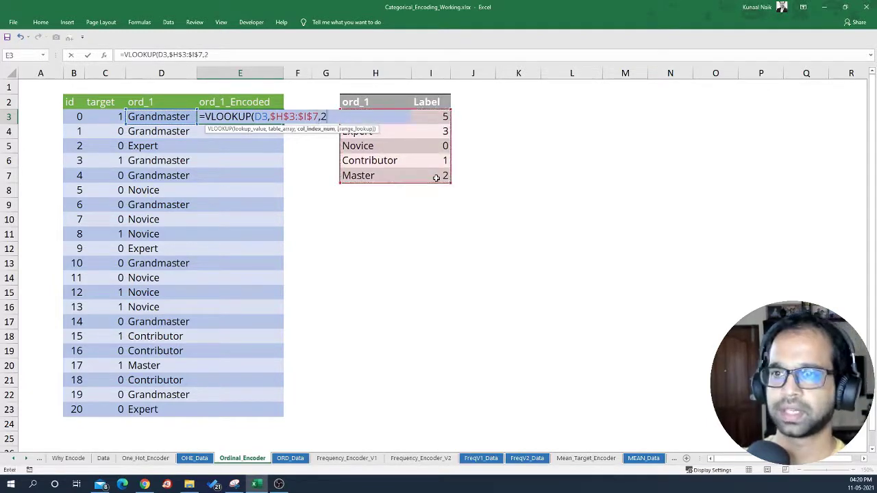
text(,FALSE)
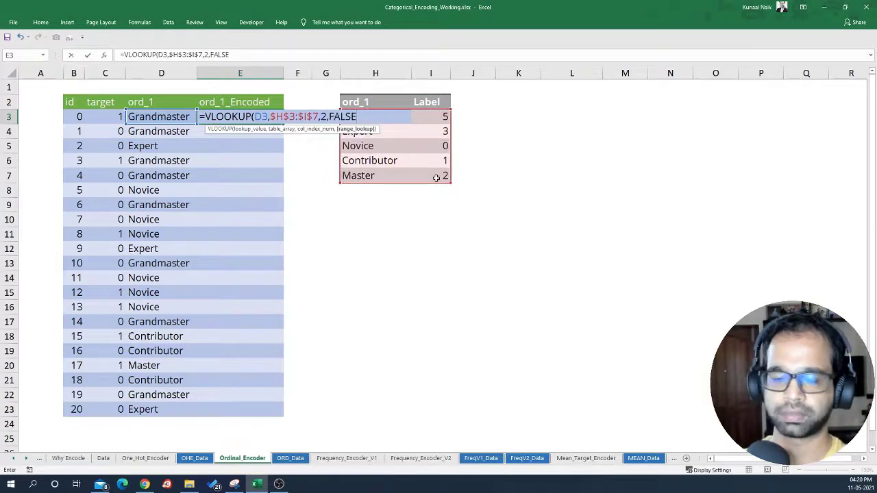
text())
key(Return)
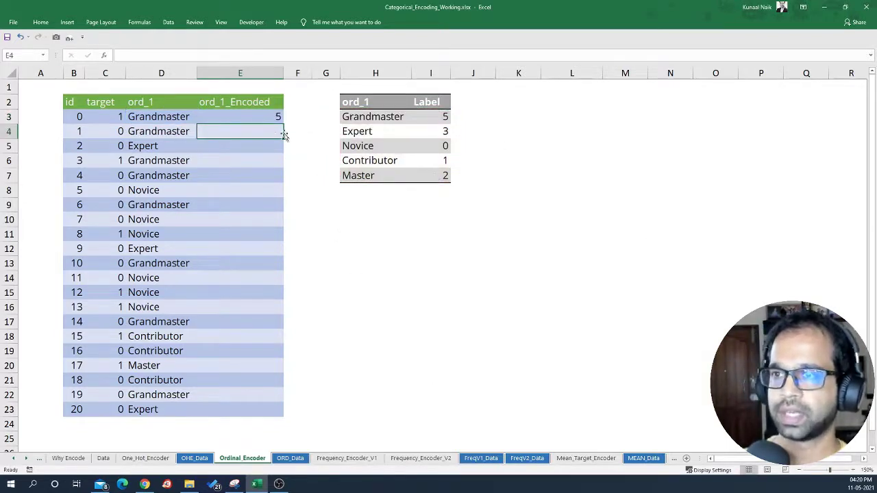
- Copy the lookup formula from E3 and paste only the formula through E3:E23 of the ord_1_Encoded column
click(263, 117)
key(ctrl+c)
drag(263, 117, 249, 414)
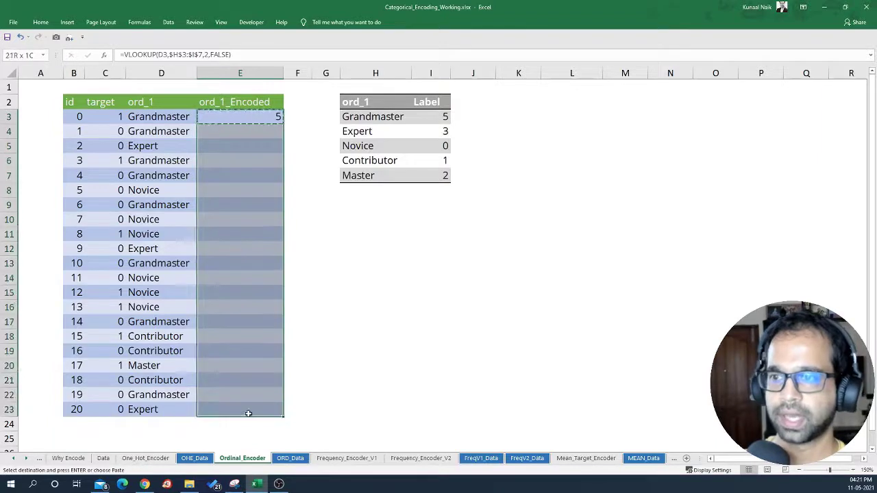
right_click(224, 248)
click(271, 290)
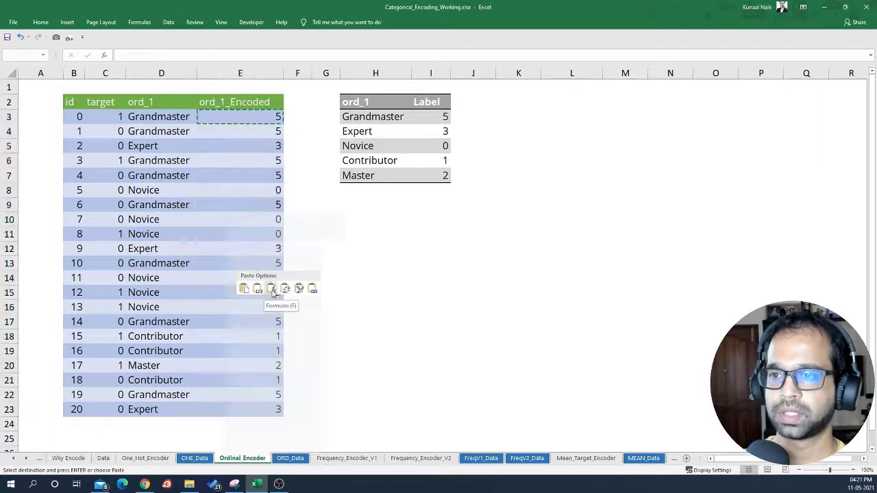
drag(242, 121, 242, 408)
click(242, 409)
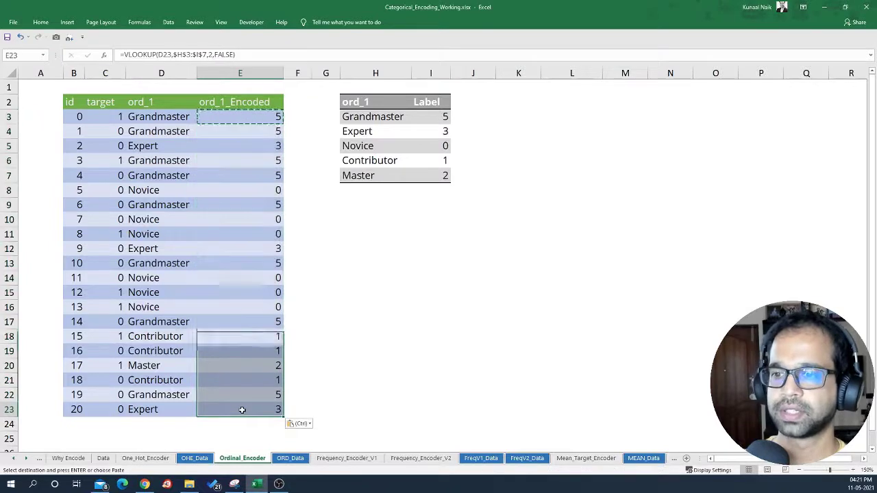
click(224, 172)
key(Escape)
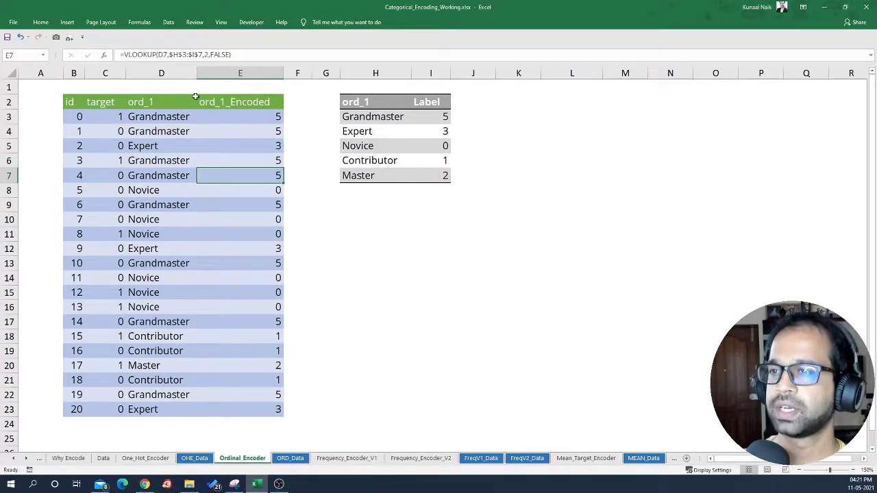
- Review the original ord_1 column, then return to the ORD_Data sheet and look over its nominal columns
click(161, 74)
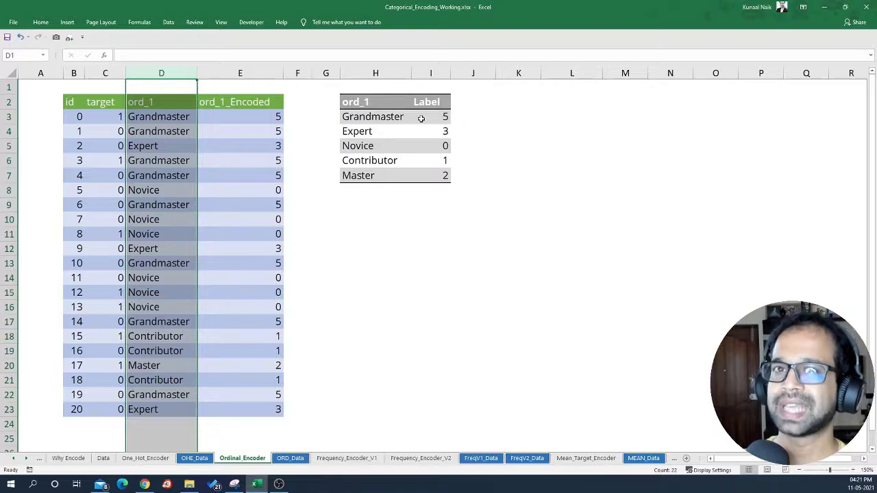
click(291, 458)
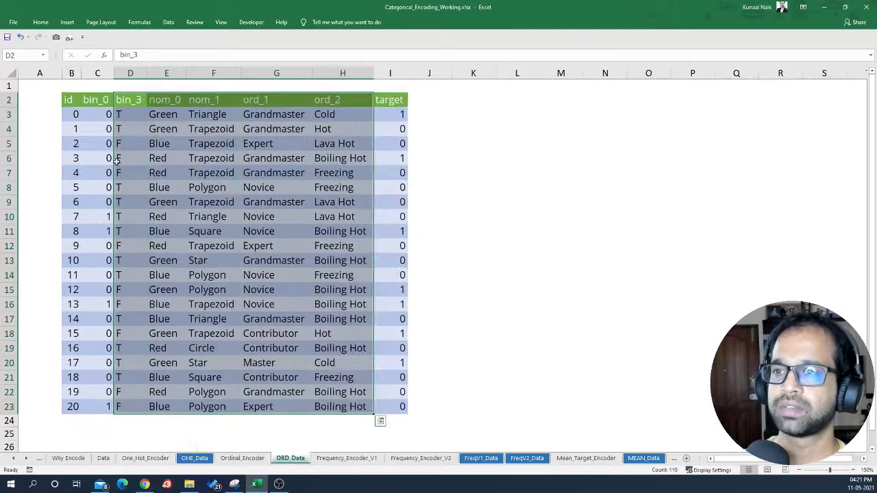
click(217, 169)
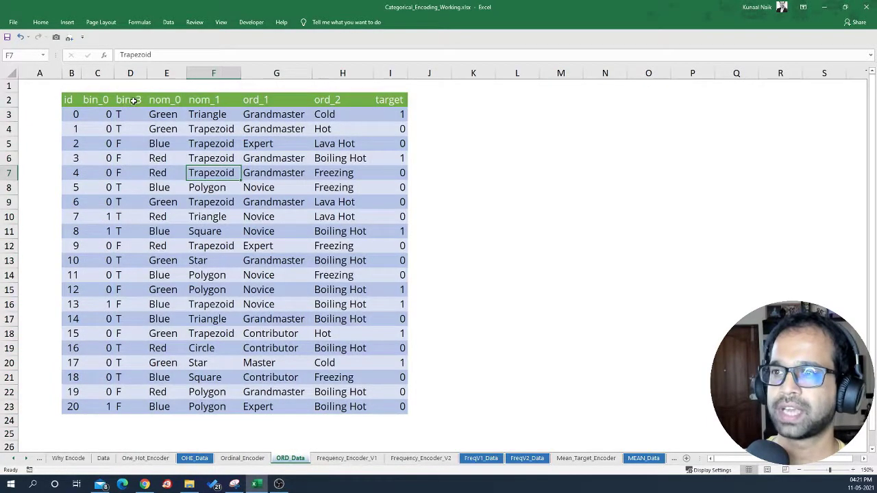
drag(133, 101, 165, 100)
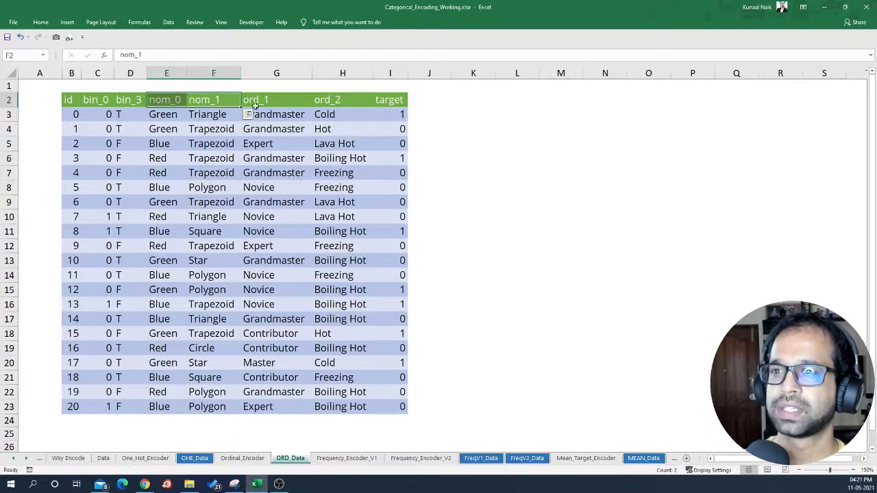
- Copy the bin_3 through ord_2 columns (D2:H23) and paste them as plain values starting at K2
drag(250, 102, 337, 99)
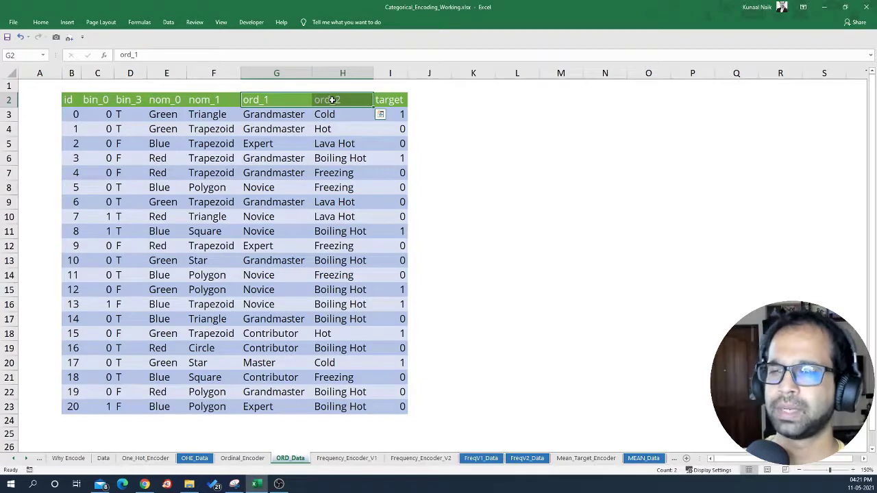
drag(141, 97, 333, 99)
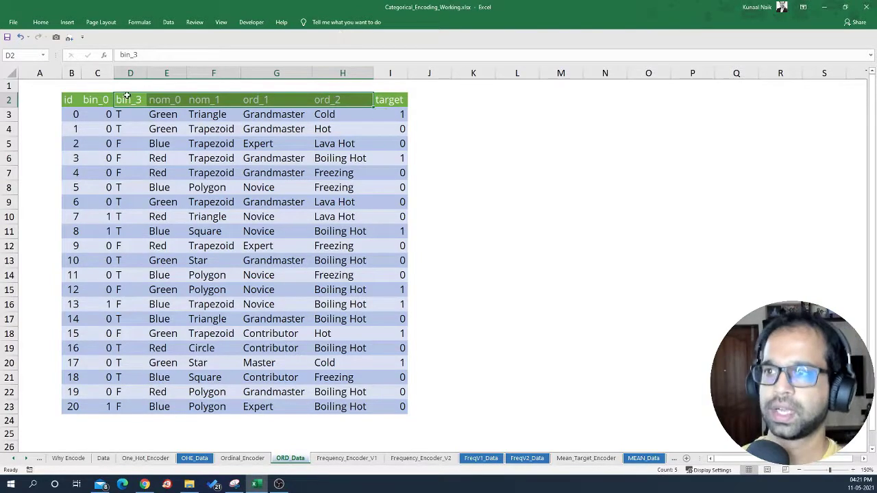
drag(129, 99, 347, 407)
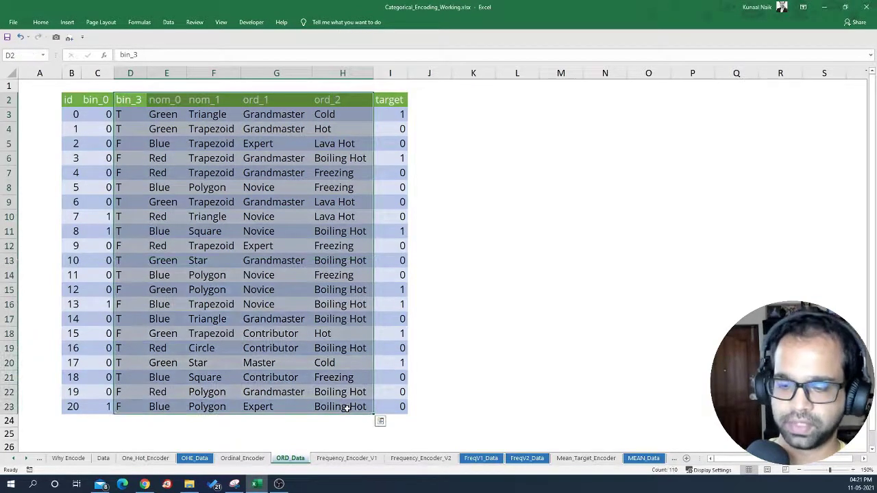
key(ctrl+c)
click(477, 102)
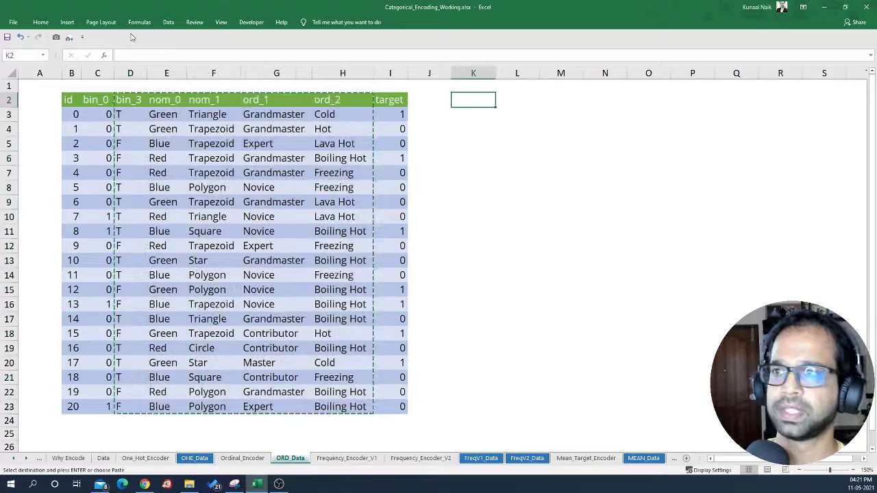
click(41, 22)
click(13, 60)
click(15, 117)
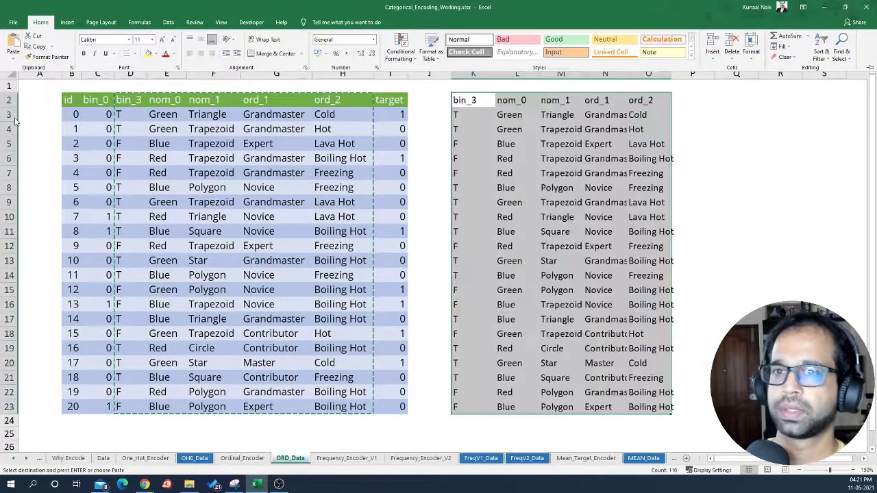
click(515, 158)
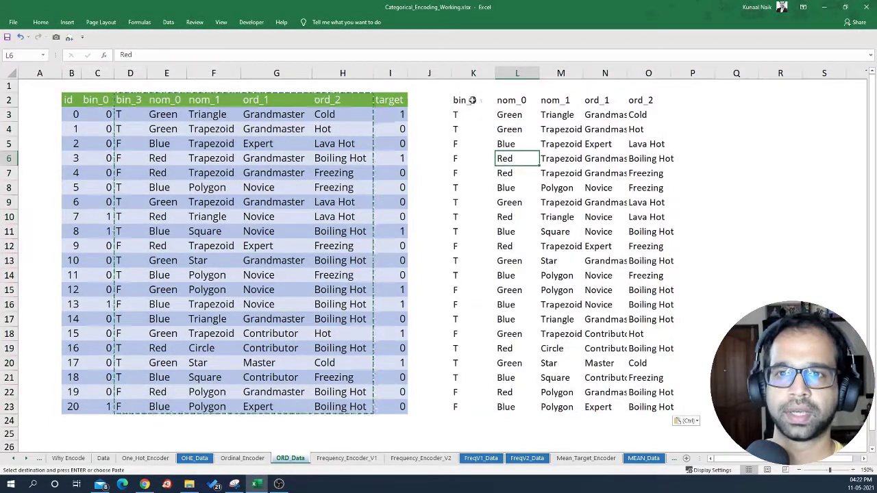
- Insert a blank column after each of the copied bin_3, nom_0, nom_1 and ord_1 columns
right_click(512, 74)
click(534, 154)
right_click(605, 74)
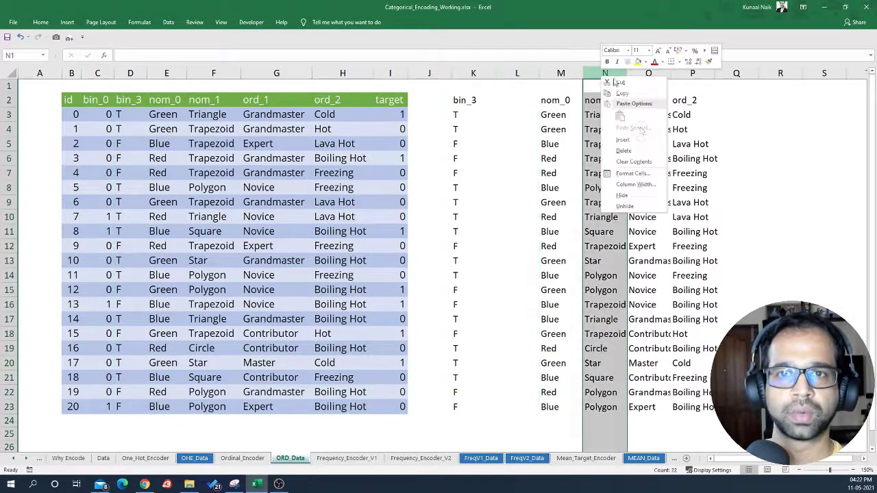
click(624, 135)
right_click(703, 76)
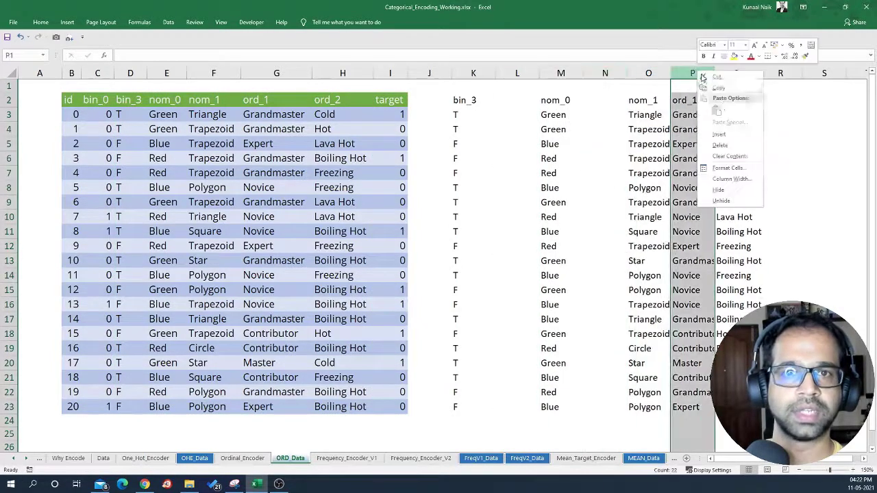
click(720, 145)
key(ctrl+z)
right_click(706, 77)
click(721, 135)
right_click(780, 73)
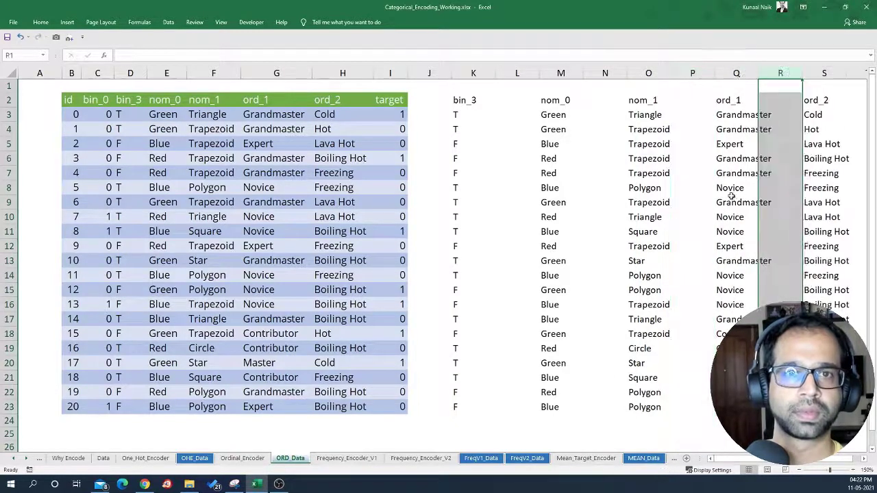
click(733, 131)
- Remove the duplicate values from the copied bin_3 column, K2:K23
click(474, 100)
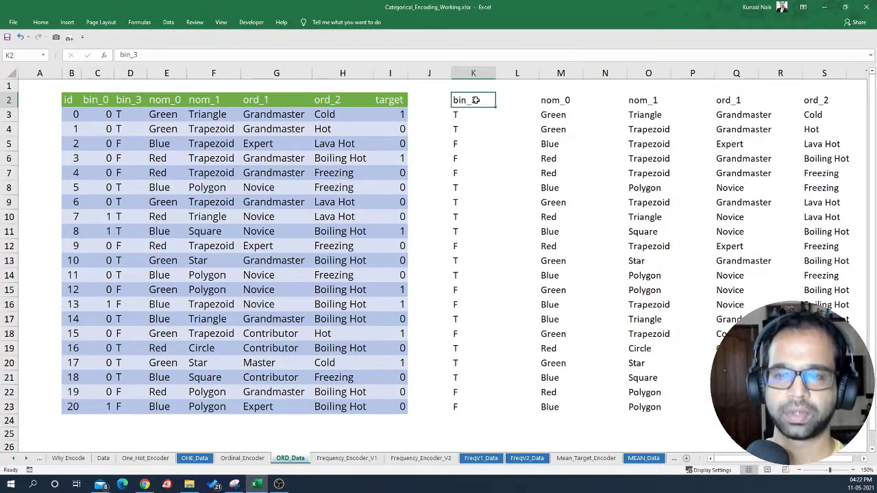
key(ctrl+shift+Down)
right_click(476, 124)
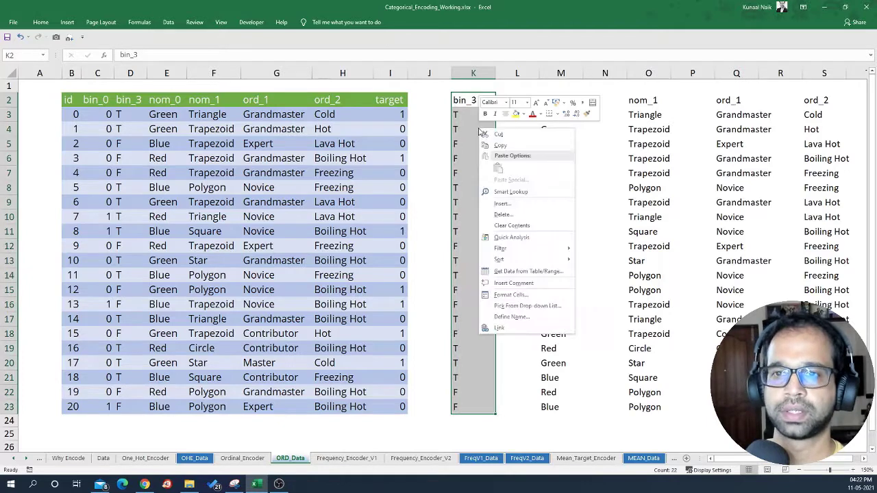
key(Escape)
click(167, 22)
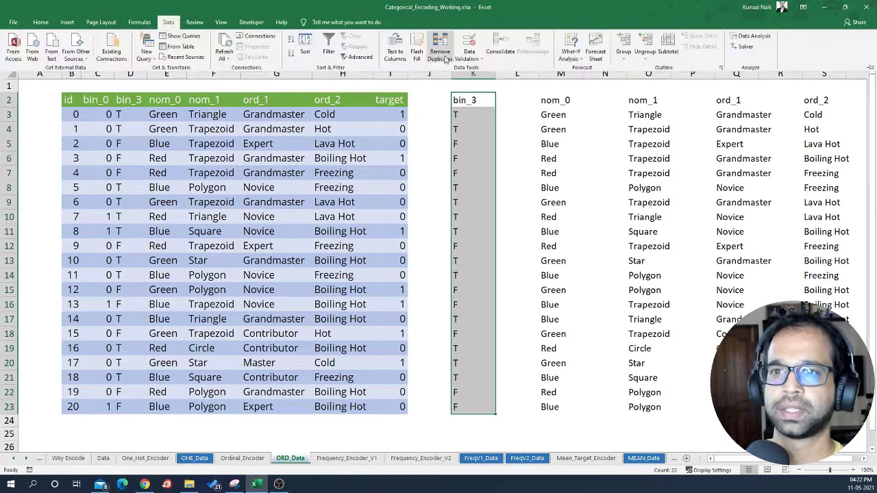
click(440, 45)
click(601, 255)
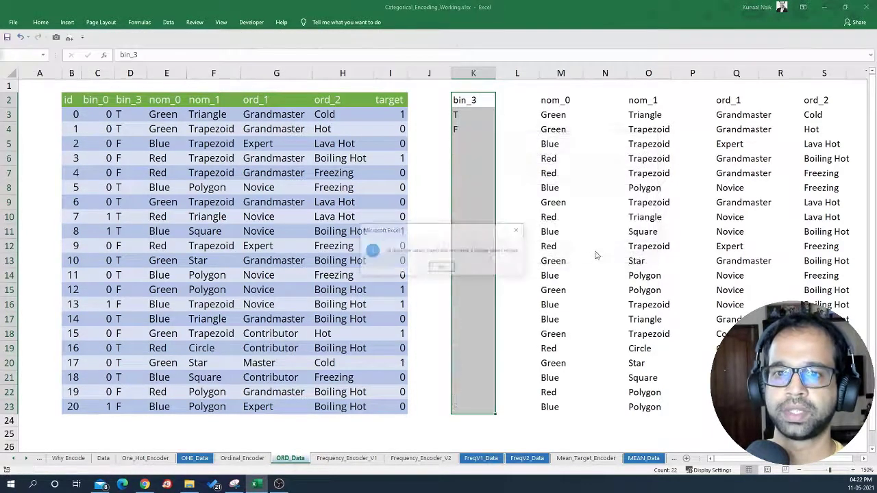
click(443, 271)
- Remove the duplicate values from the copied nom_0 column, M2:M23
drag(550, 101, 561, 407)
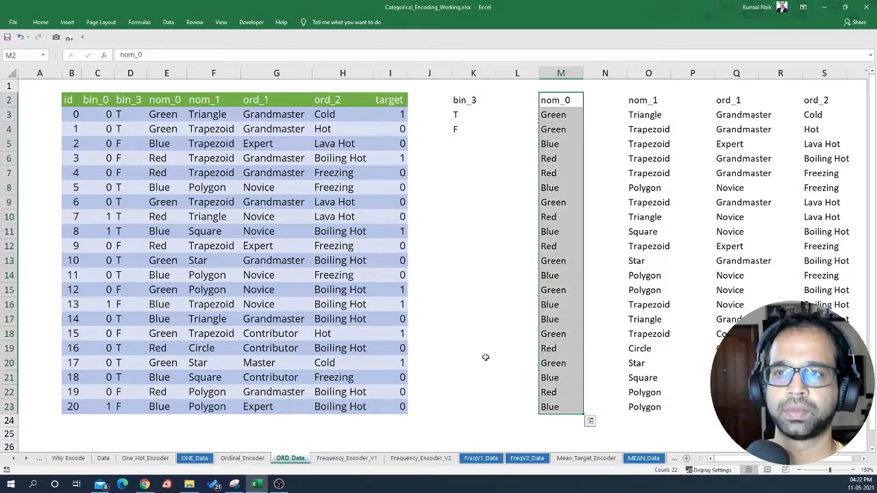
click(168, 22)
click(427, 59)
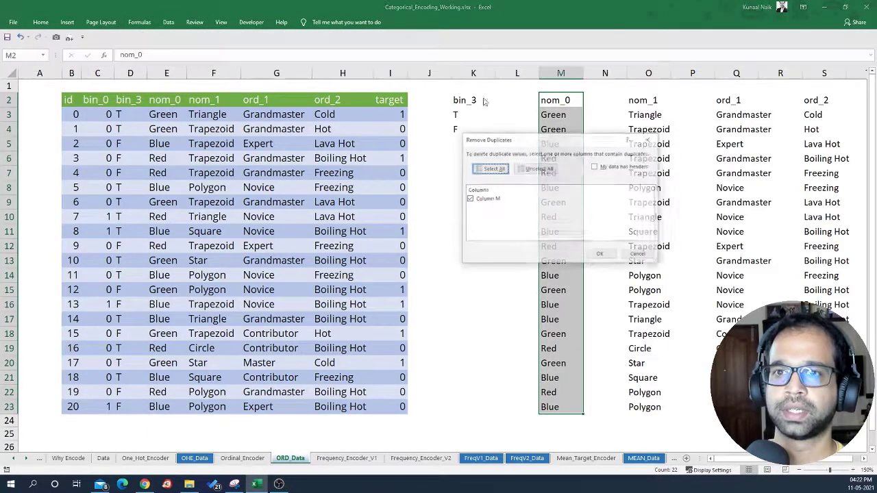
click(600, 253)
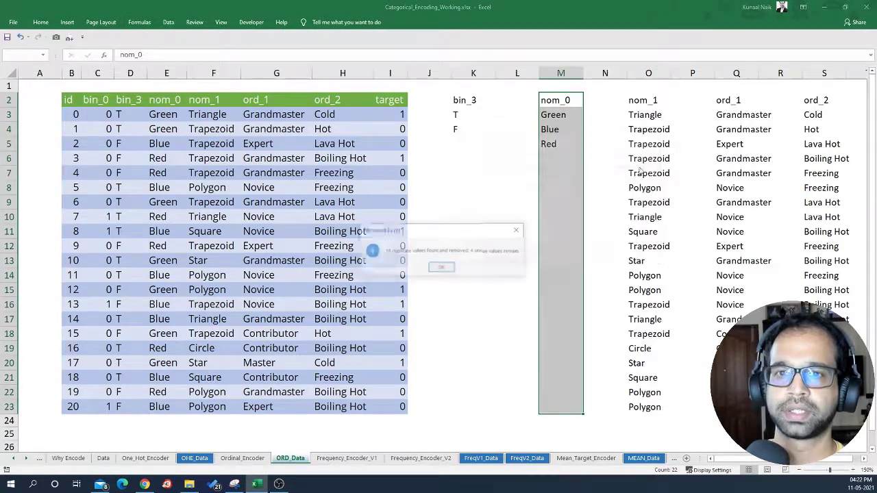
click(440, 267)
- Remove the duplicate values from the copied nom_1 column, O2:O23
drag(648, 100, 648, 407)
click(167, 22)
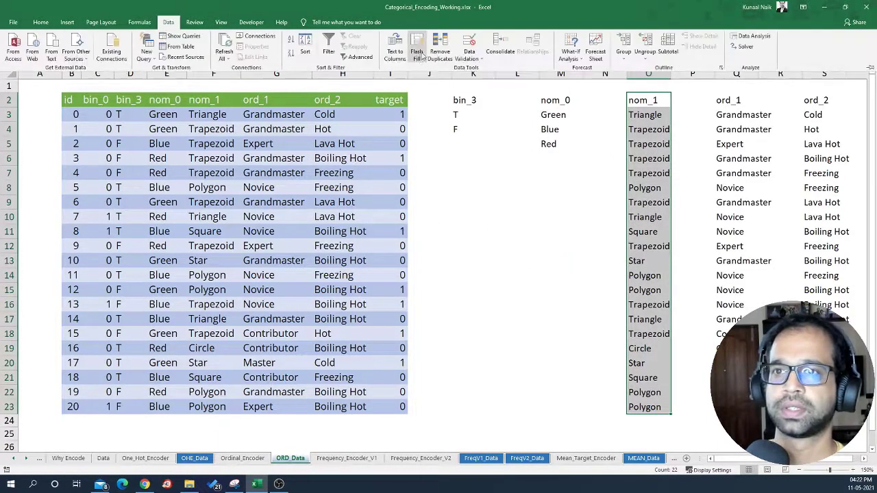
click(432, 54)
click(600, 253)
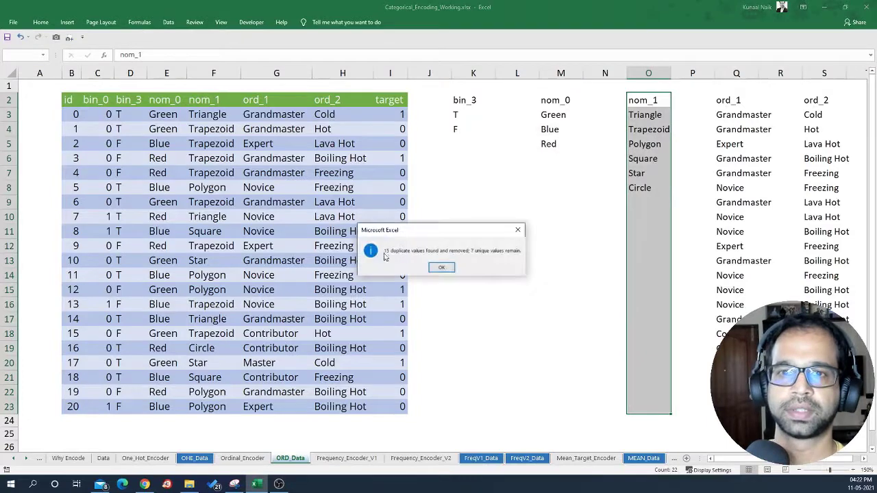
click(440, 267)
- Remove the duplicate values from the copied ord_1 column, Q2:Q23
drag(728, 100, 729, 407)
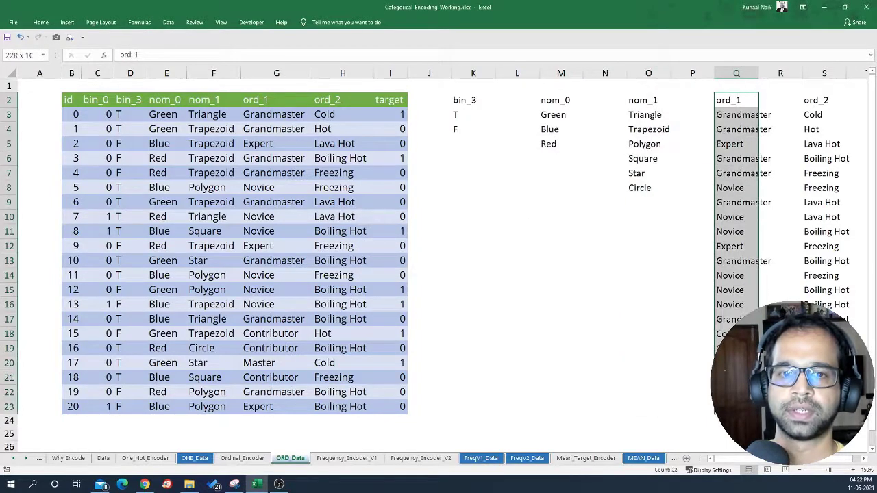
click(185, 22)
click(168, 22)
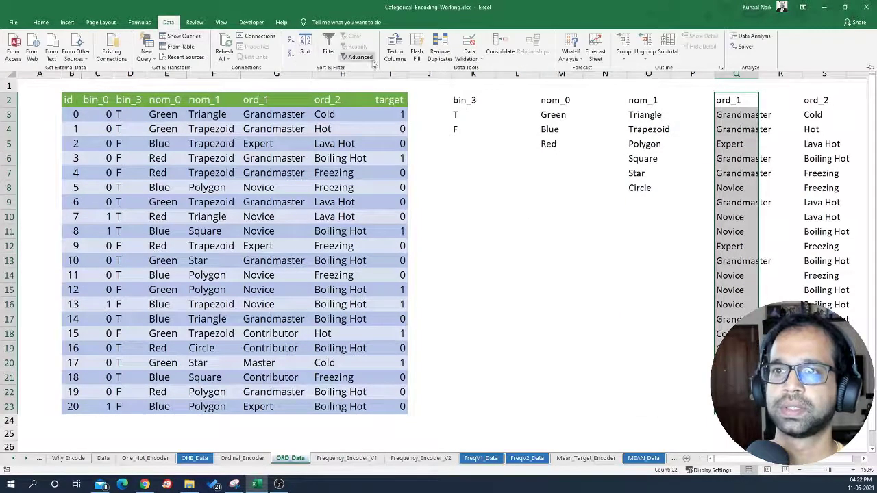
click(418, 48)
click(601, 254)
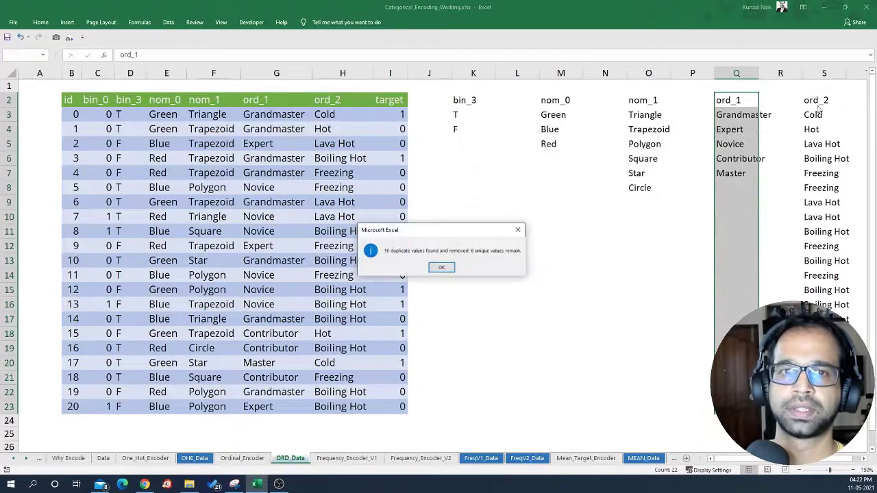
click(442, 268)
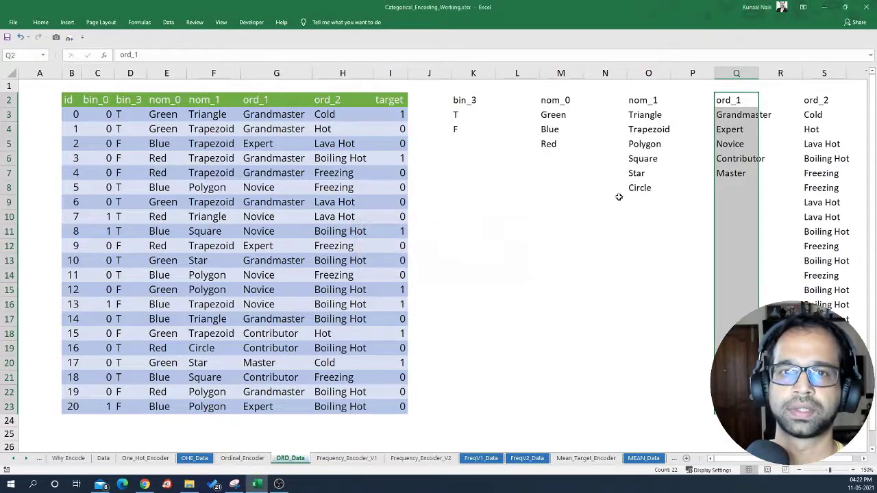
- Remove the duplicate values from the copied ord_2 column, S2:S23
click(810, 101)
key(ctrl+shift+Down)
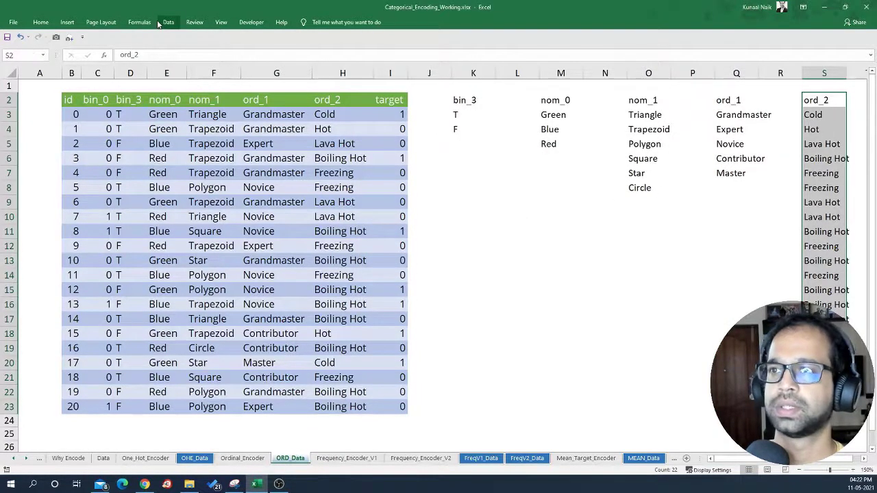
click(162, 22)
click(421, 41)
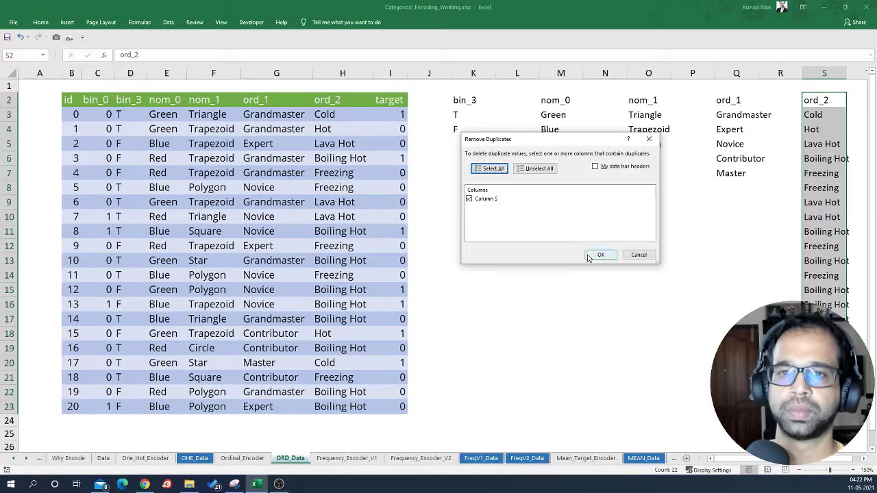
click(591, 255)
click(441, 268)
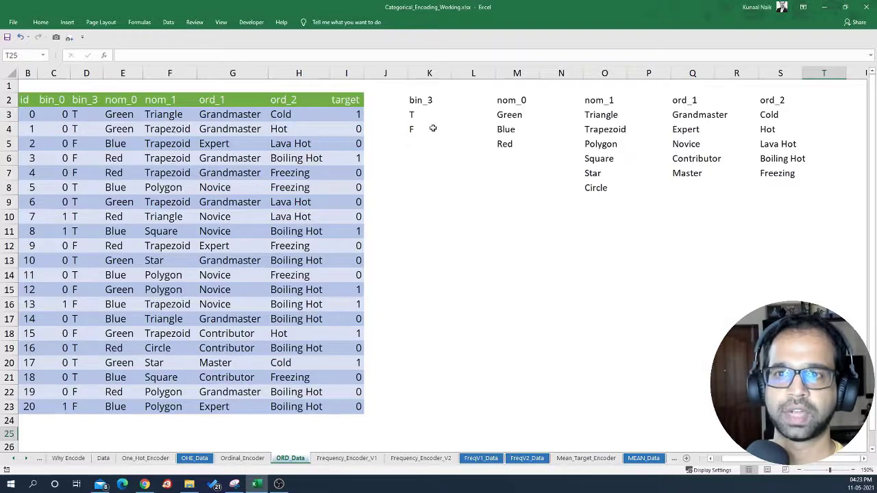
- Label the nom_0 categories in column N with 0 for Green, 1 for Blue and 2 for Red
click(854, 471)
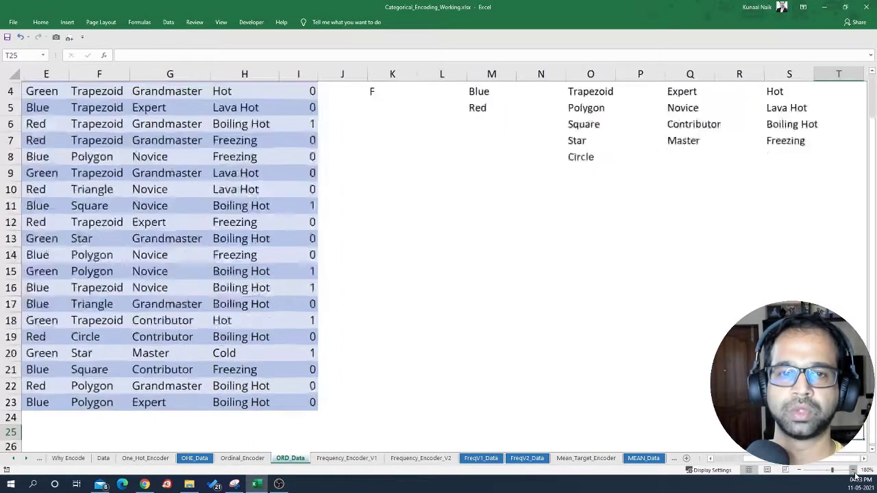
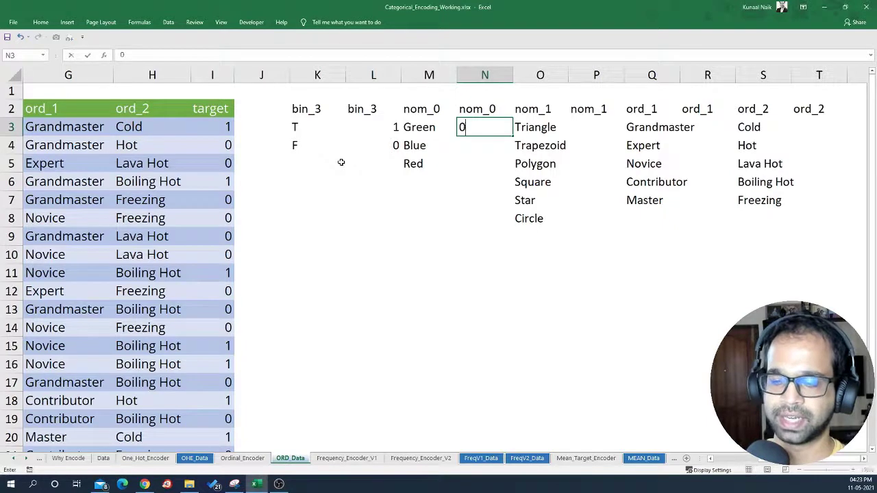
key(Return)
text(1)
key(Return)
text(2)
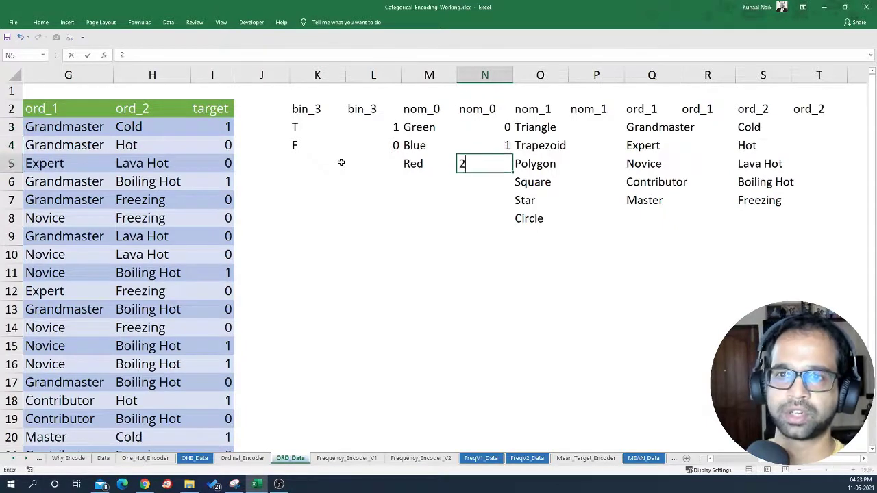
key(Return)
- Label the six nom_1 categories in P3:P8 by entering 0 and 1 and filling the series down to 5 for Circle
key(Up)
key(Up)
key(Up)
key(Right)
key(Right)
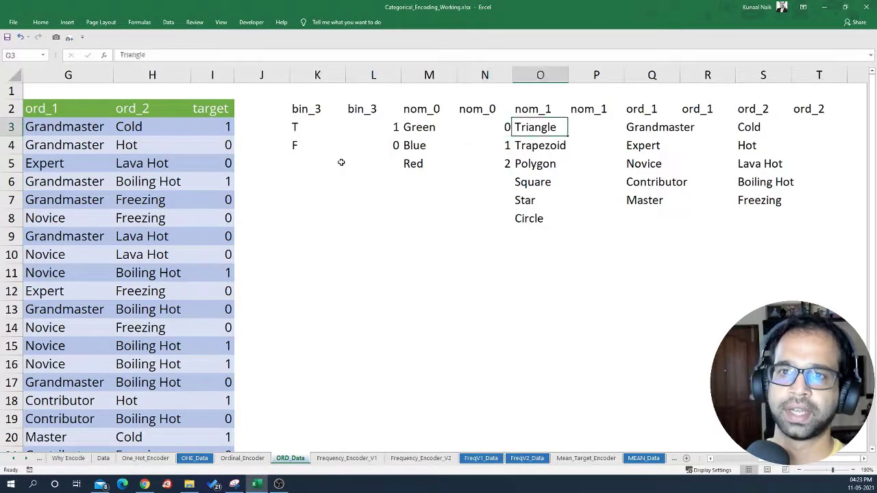
text(1)
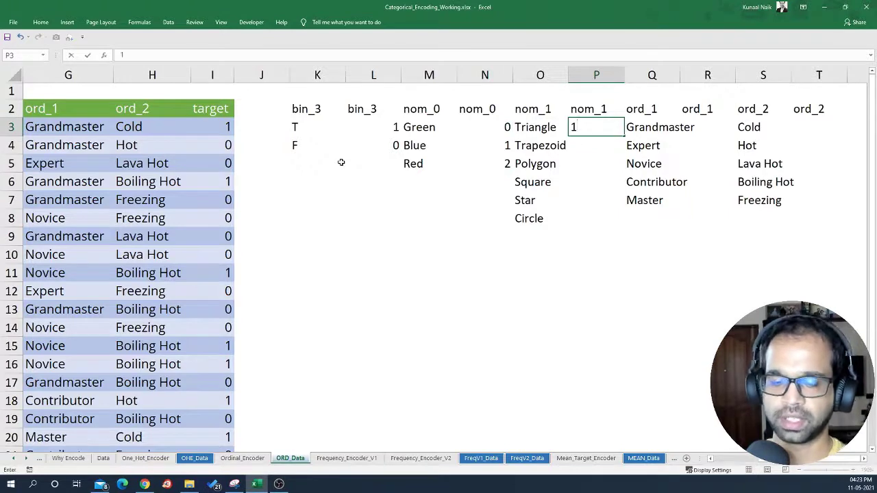
key(Return)
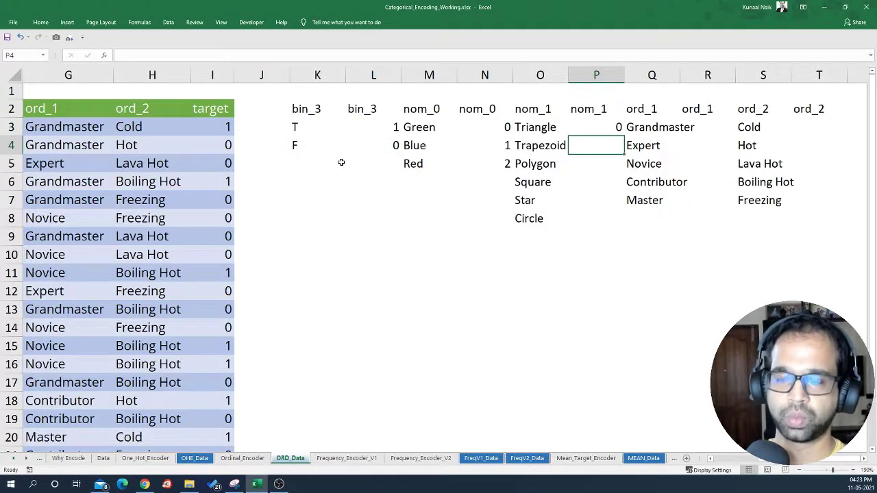
text(1)
key(Return)
drag(615, 125, 611, 233)
click(611, 235)
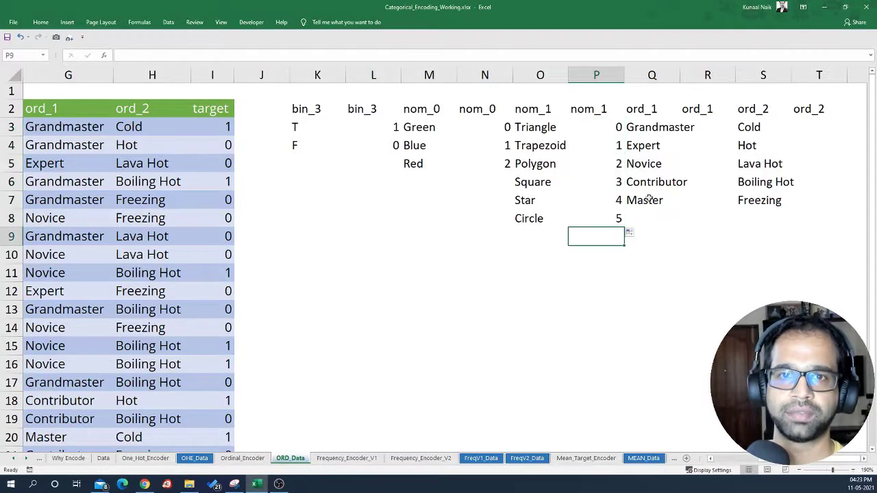
- Copy the ord_1 labels from I3:I7 on the Ordinal_Encoder sheet and paste them as values into R3:R7 on ORD_Data
click(704, 128)
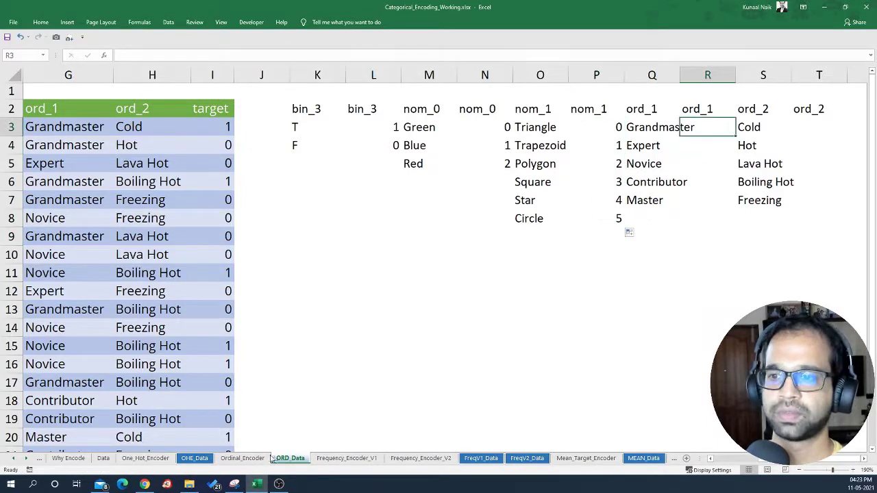
click(244, 458)
drag(434, 117, 441, 176)
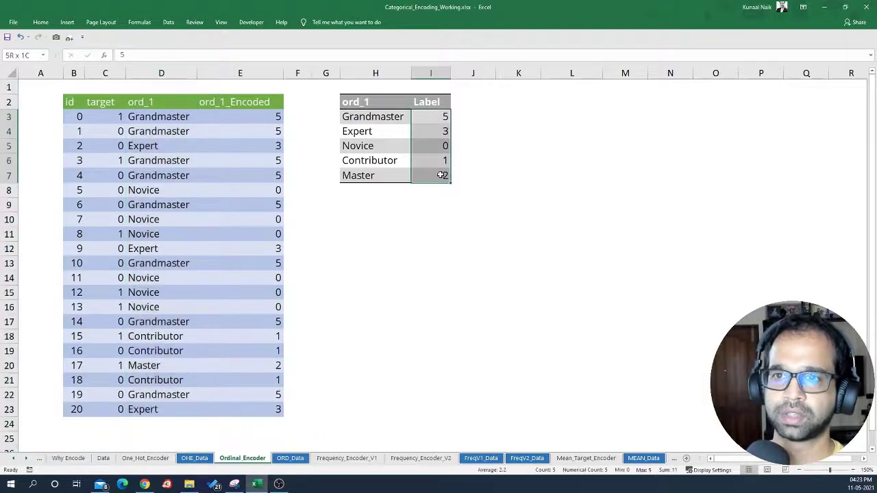
key(ctrl+c)
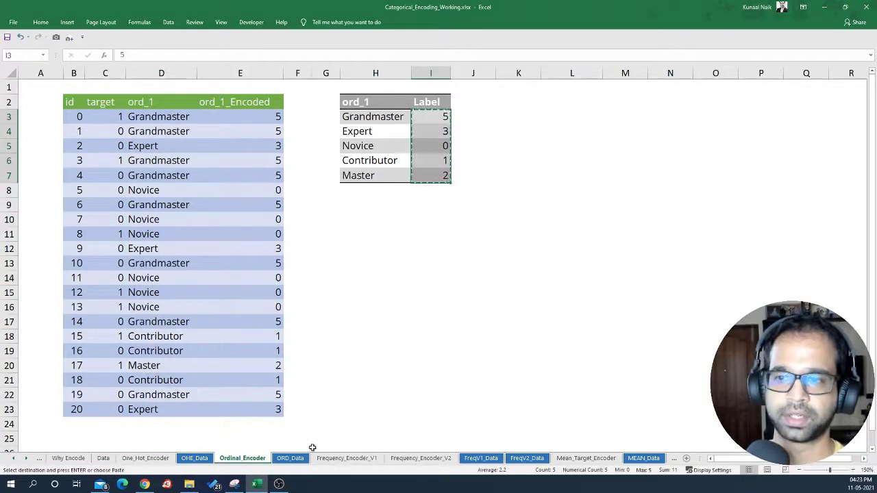
click(296, 458)
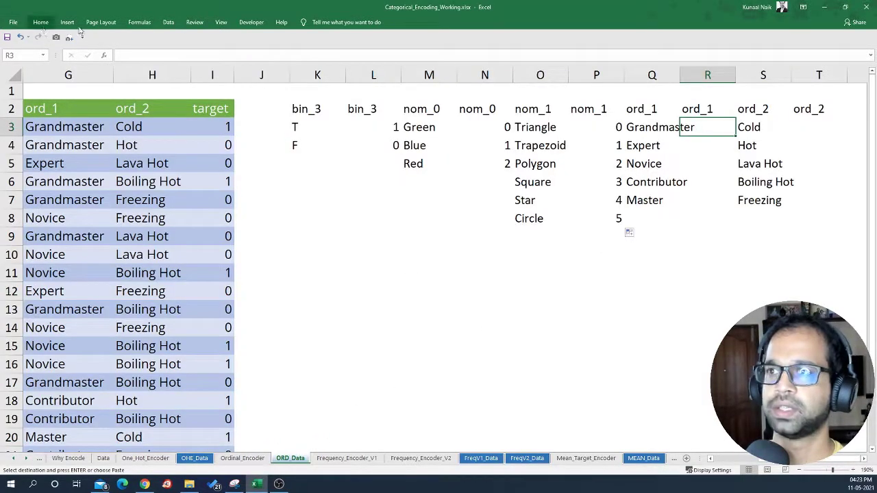
right_click(719, 127)
click(750, 163)
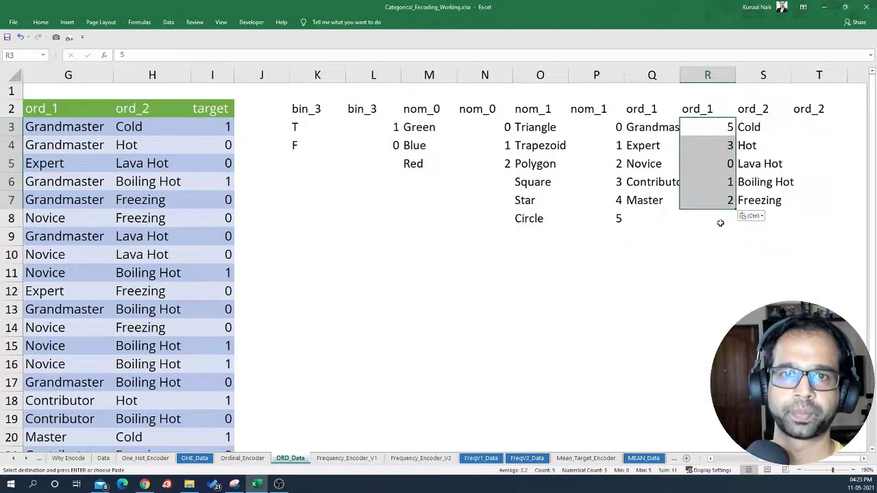
click(716, 239)
click(722, 175)
- Label the ord_2 categories in column T with 0 for Freezing and 1 for Cold
drag(798, 128, 802, 198)
click(759, 128)
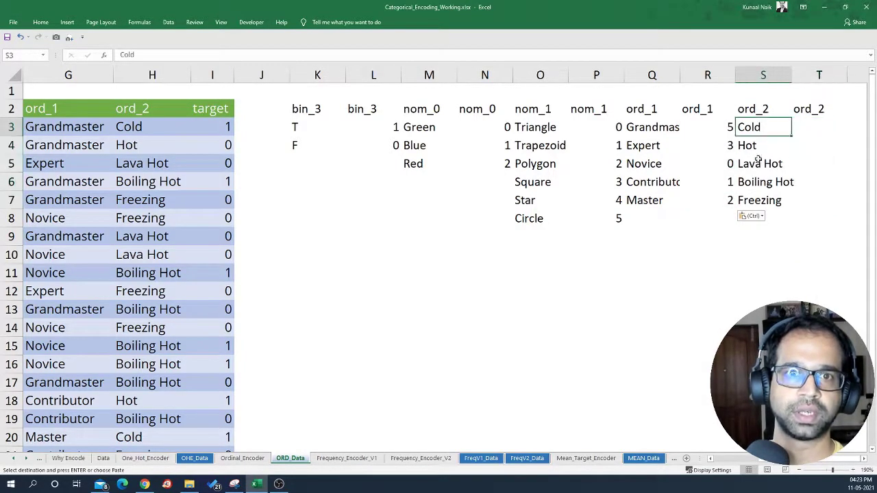
drag(759, 130, 769, 200)
click(799, 126)
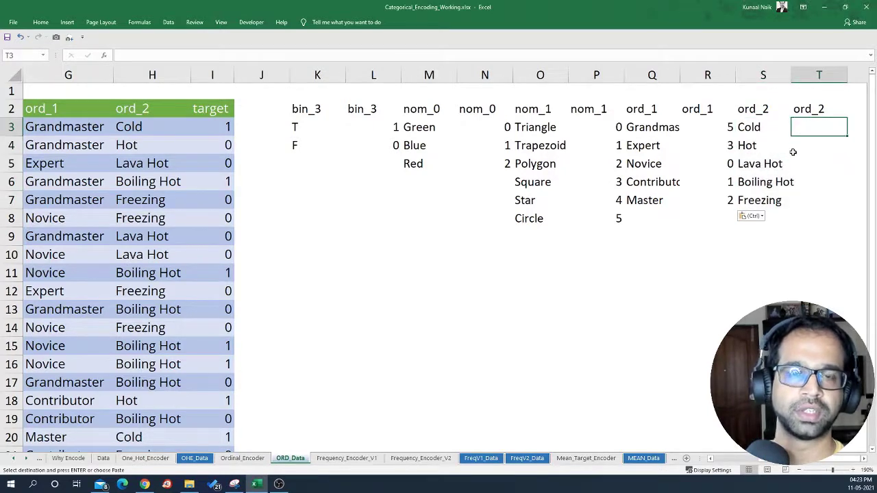
click(768, 201)
click(808, 201)
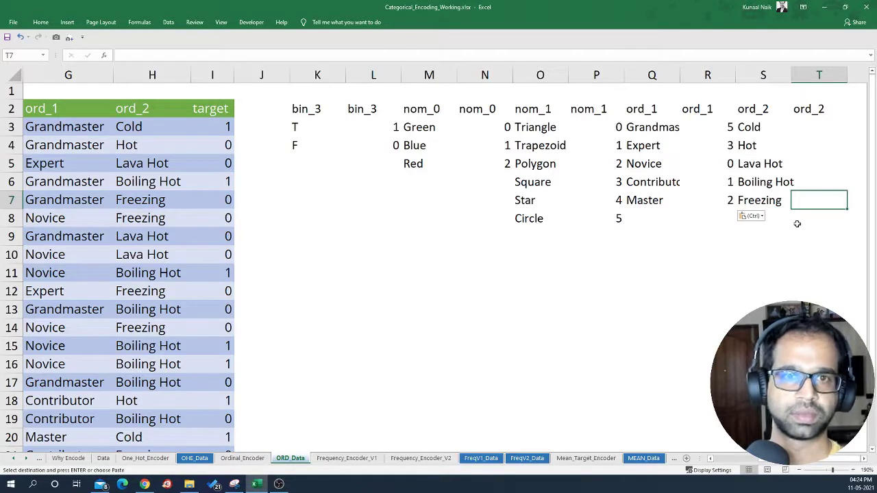
text(0)
click(806, 128)
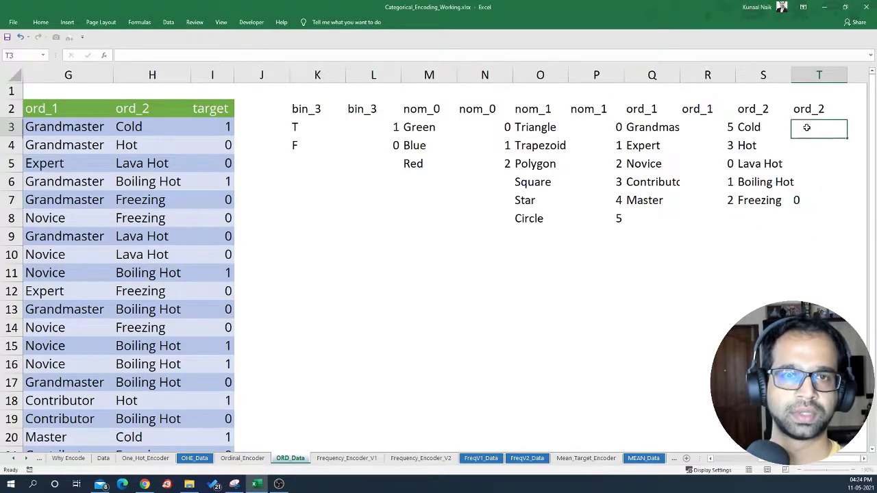
text(1)
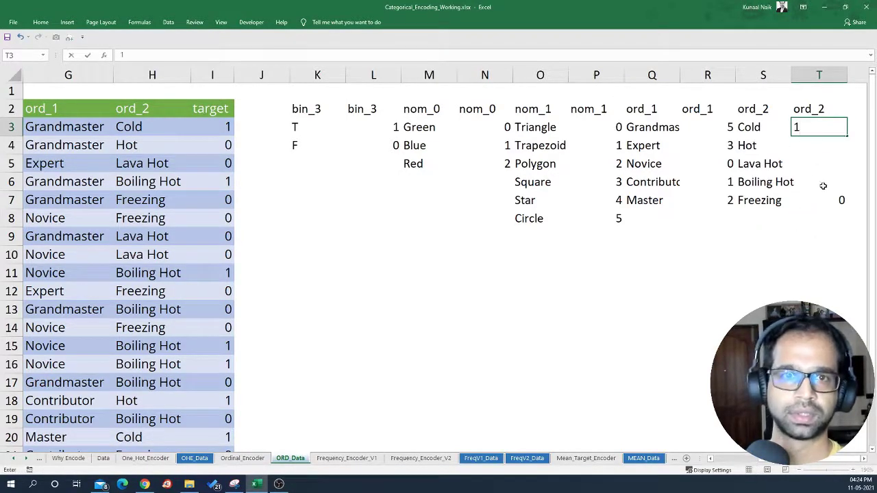
- Label the remaining ord_2 categories in column T with 2 for Hot, 3 for Boiling Hot and 4 for Lava Hot
click(816, 149)
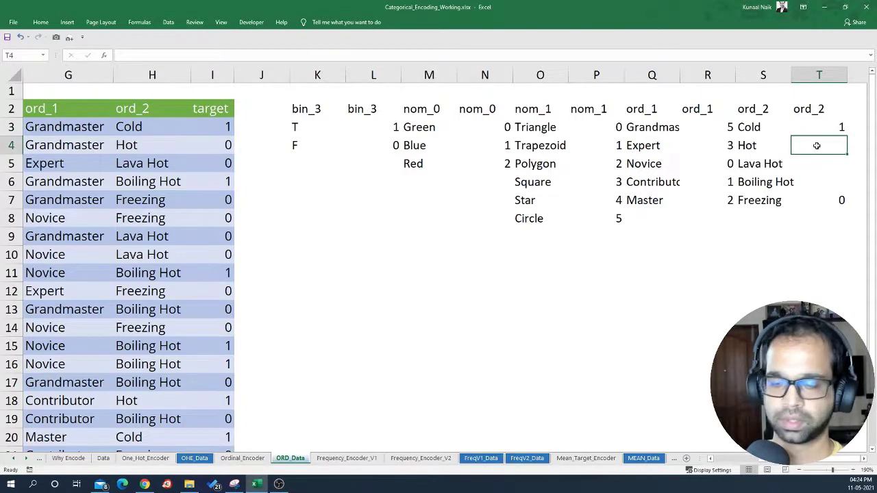
text(2)
click(823, 176)
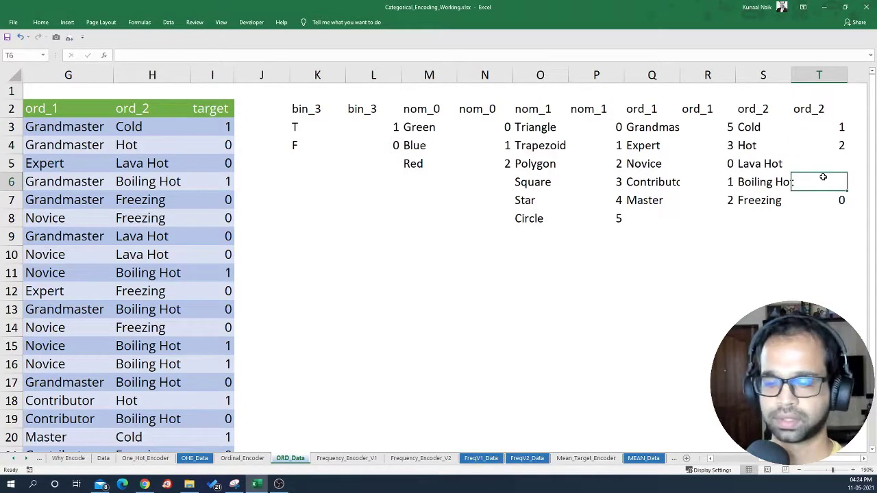
text(3)
click(819, 163)
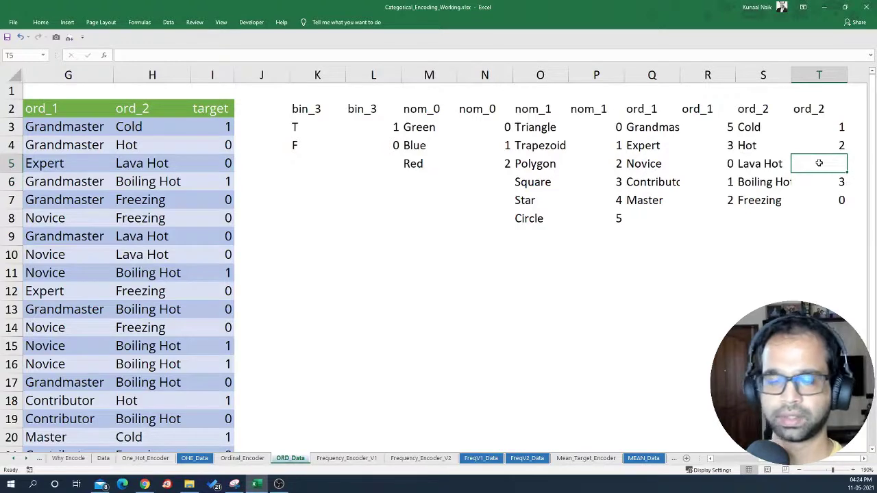
text(5)
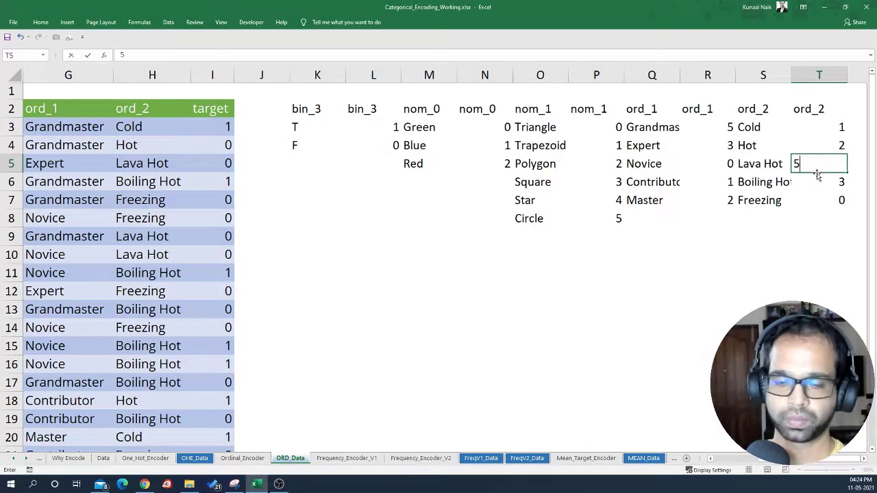
text(4)
click(817, 176)
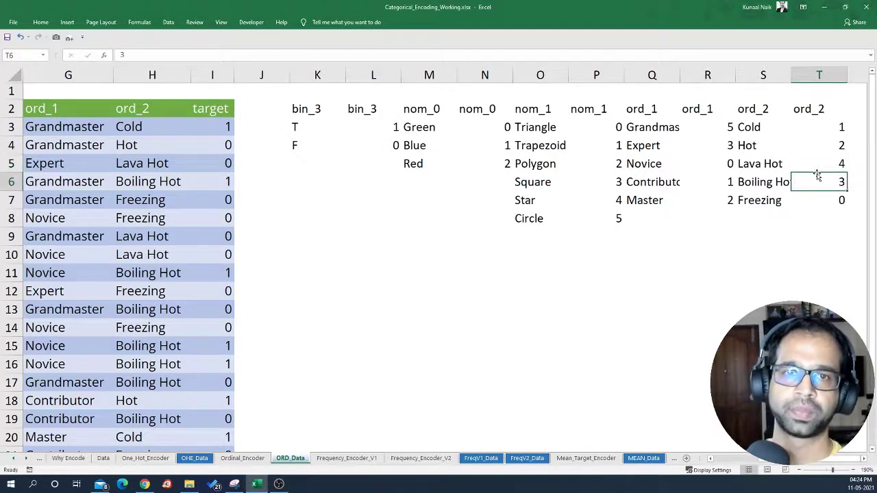
- Set the Grandmaster label in R3 of the ord_1 lookup to 4
click(717, 129)
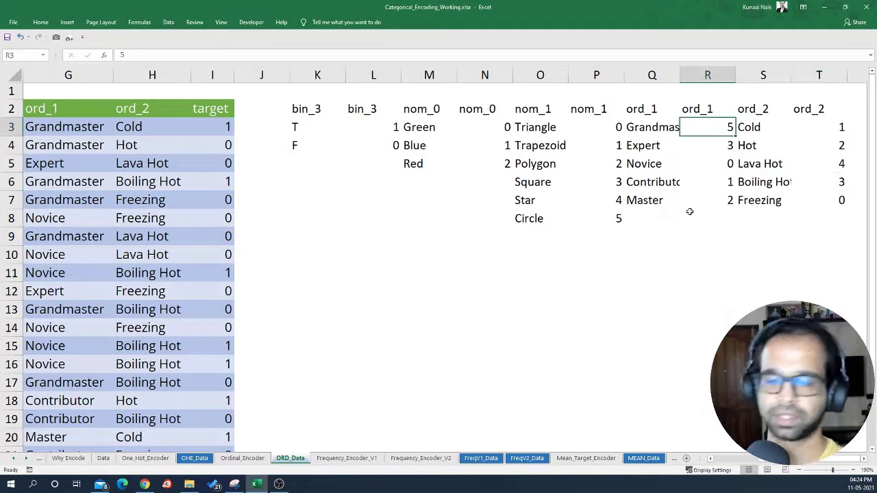
text(4)
click(690, 211)
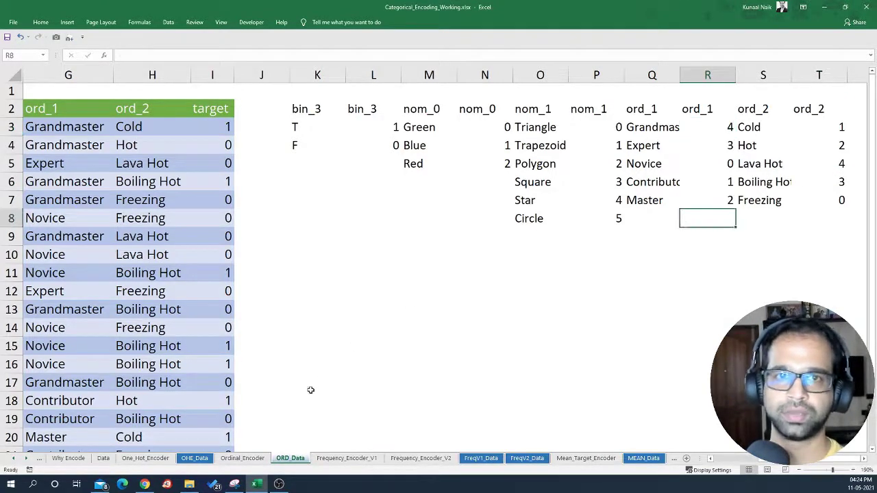
- Set the Grandmaster label in I3 on the Ordinal_Encoder sheet to 4 and return to ORD_Data
click(242, 459)
click(439, 116)
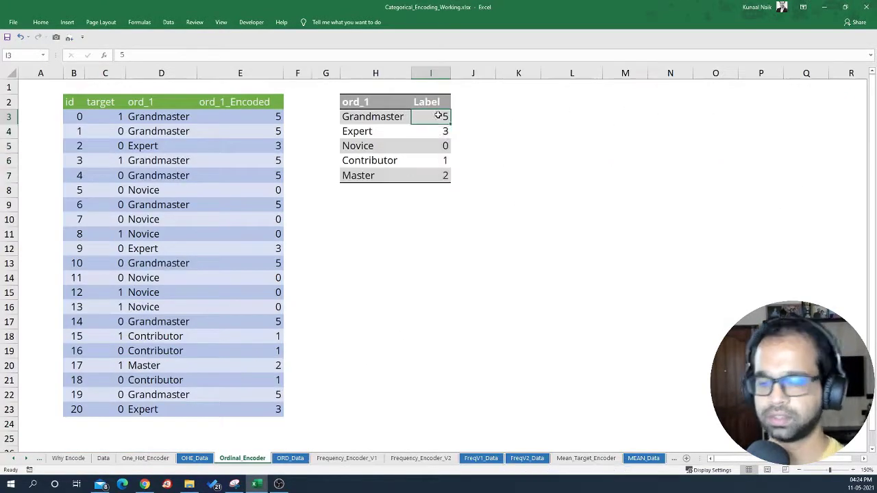
text(4)
key(Return)
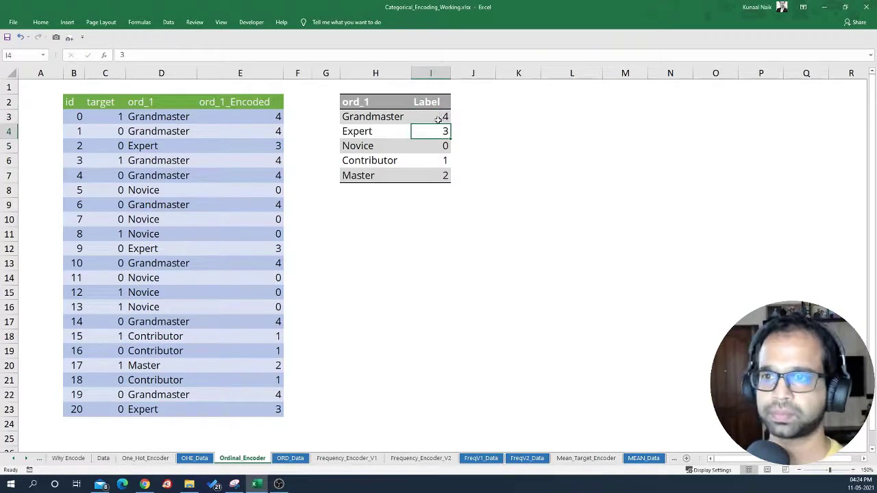
click(396, 218)
click(288, 459)
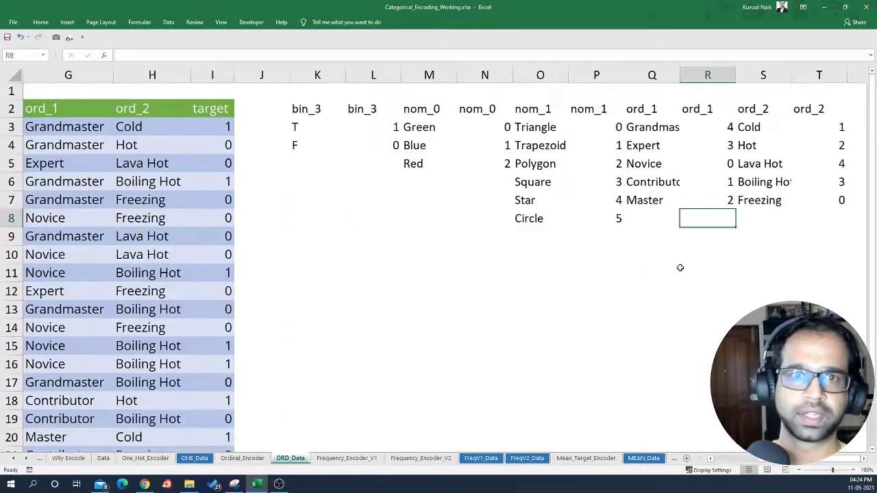
right_click(414, 75)
click(376, 144)
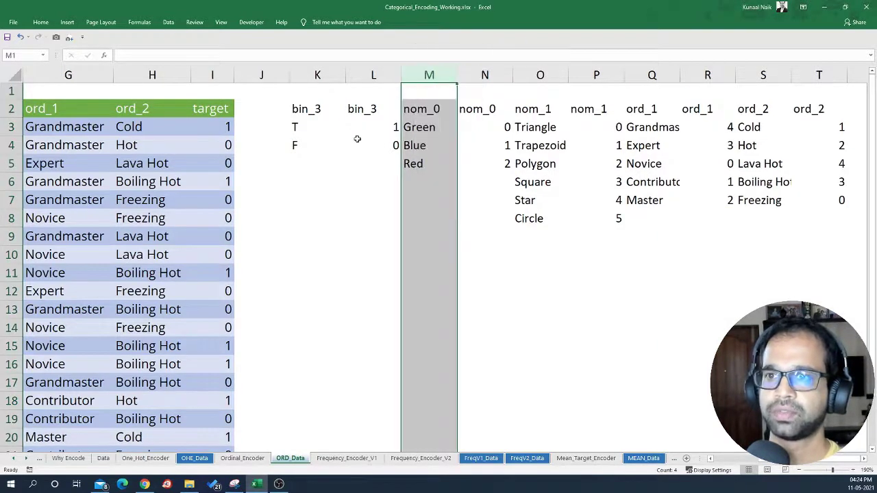
click(359, 139)
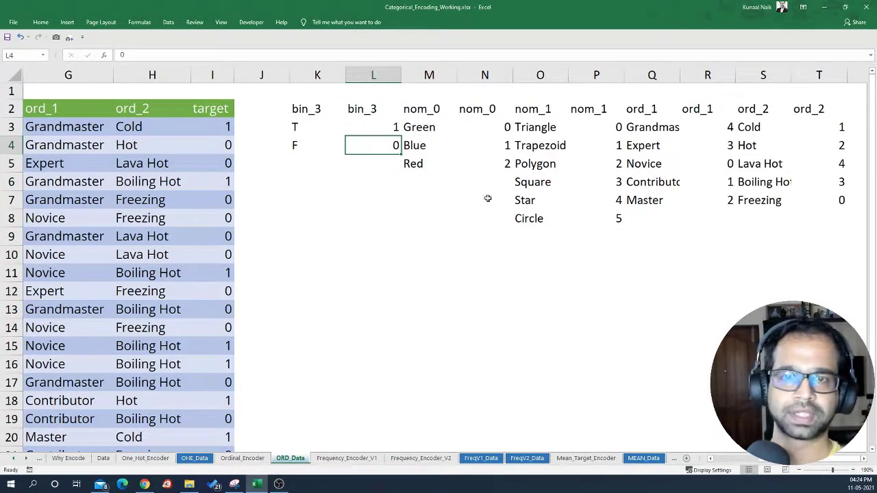
- Insert six columns at column J, directly after the target column of the data table
drag(180, 254, 103, 236)
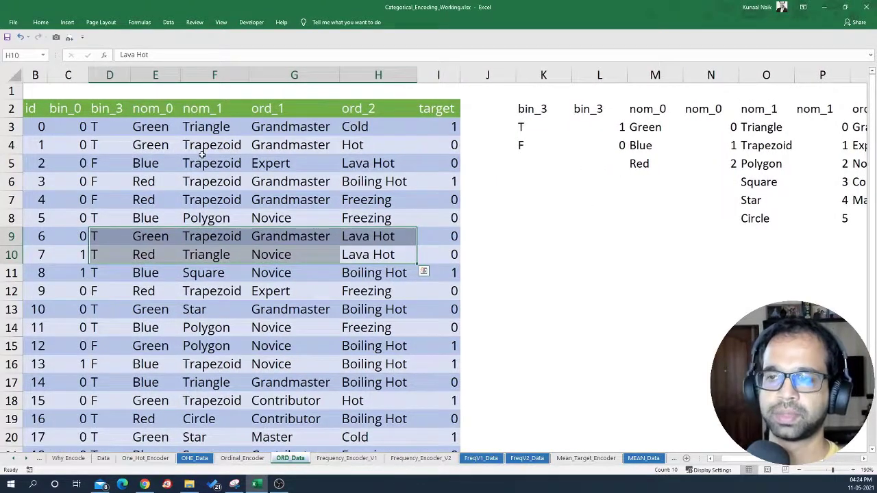
right_click(487, 76)
click(511, 137)
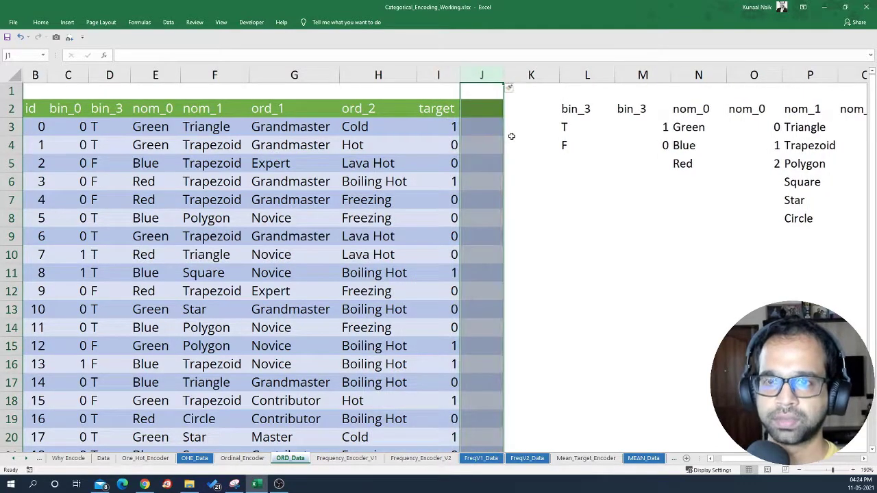
key(F4)
key(F4)
key(F4)
key(F4)
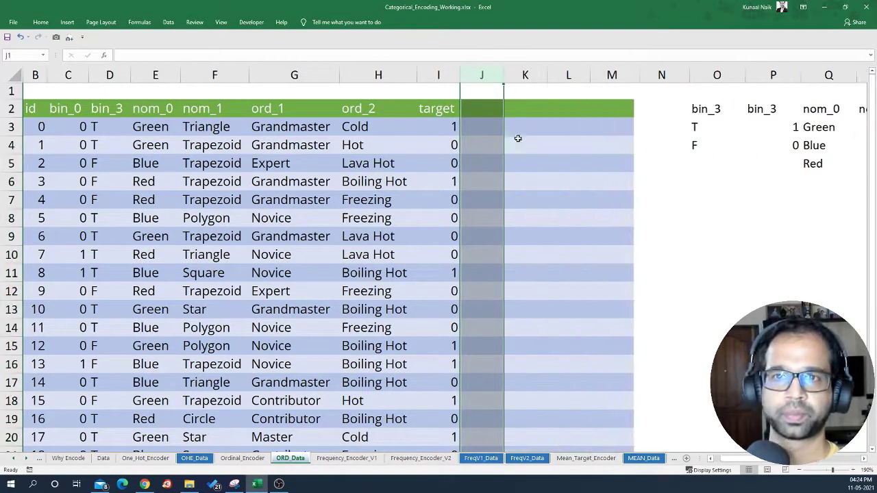
key(F4)
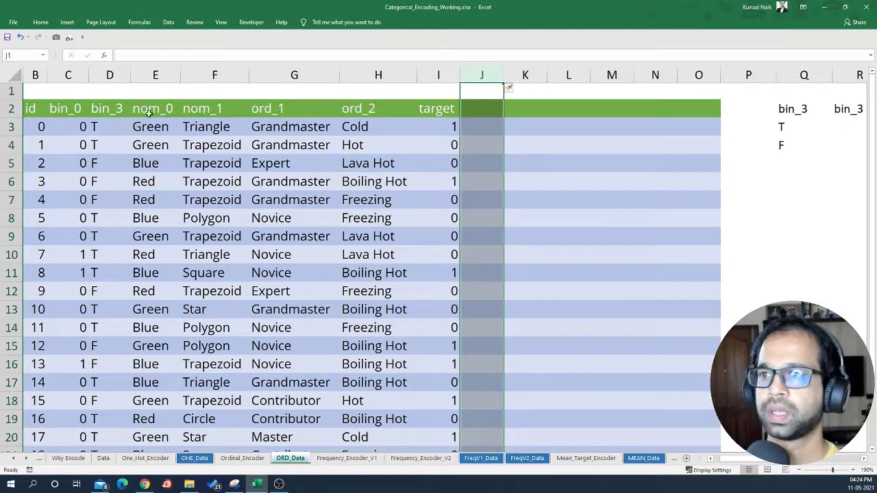
- Copy the headers bin_3 through ord_2 from D2:H2 into J2:N2
drag(108, 113, 345, 111)
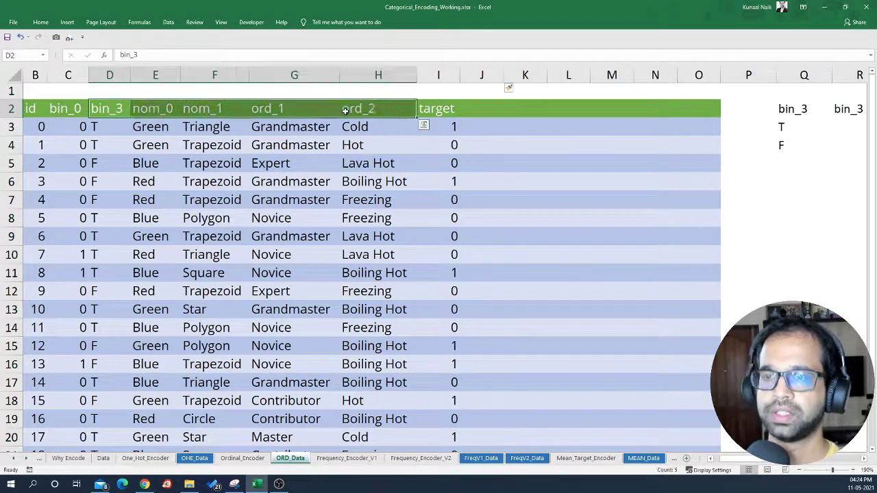
key(ctrl+c)
click(481, 108)
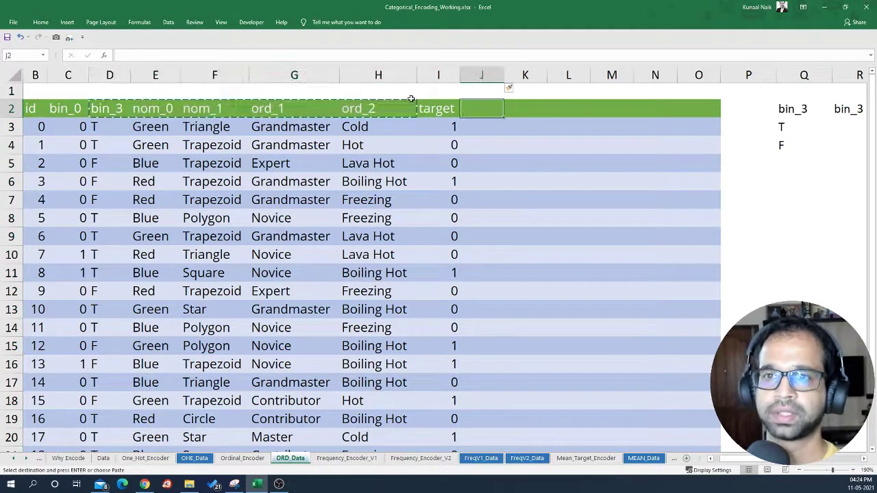
click(40, 22)
click(13, 59)
click(14, 97)
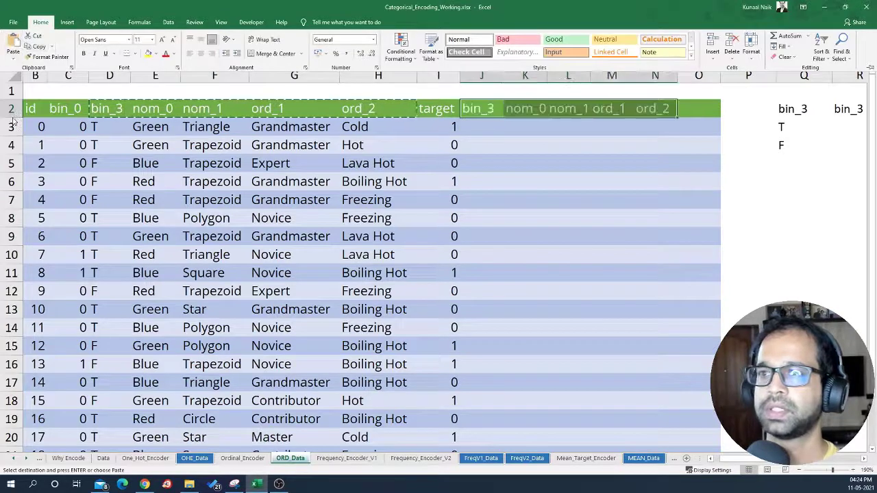
- Delete the surplus blank column O after the copied ord_2 header
click(706, 76)
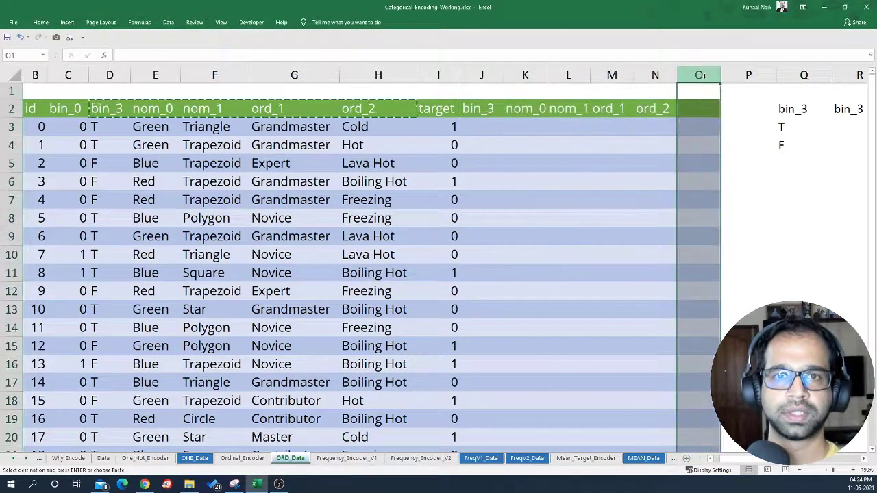
right_click(706, 77)
click(743, 156)
click(494, 182)
- Autofit the widths of columns J through N to their headers
mouse_move(481, 91)
mouse_down()
mouse_move(612, 86)
mouse_move(482, 76)
mouse_up()
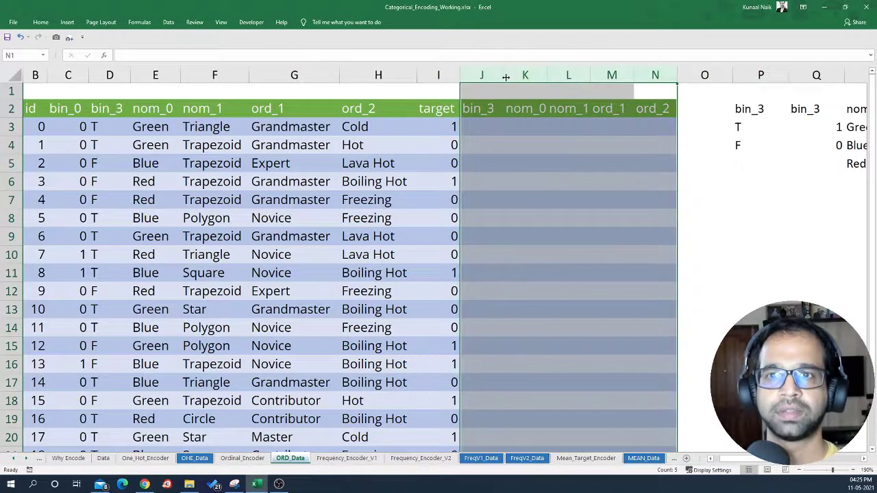
double_click(504, 75)
click(578, 162)
- Enter the formula =J2&"_Ord" in J1 above the copied bin_3 header
click(481, 109)
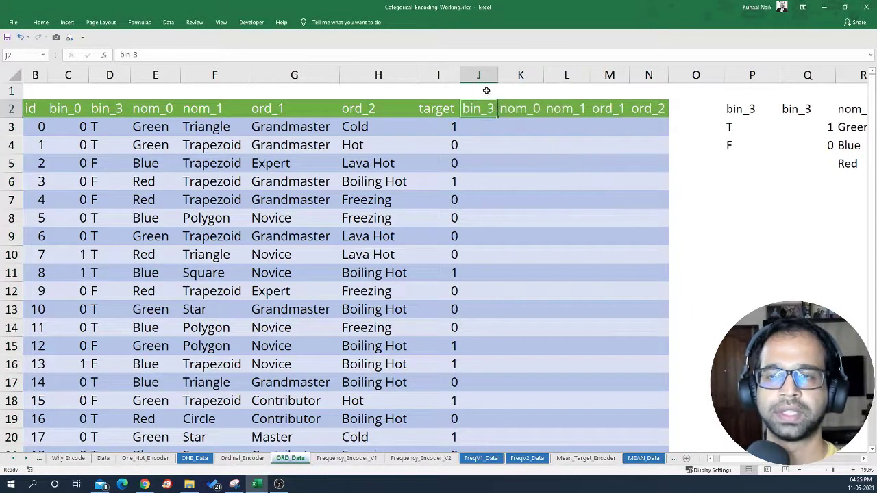
click(486, 90)
text(=)
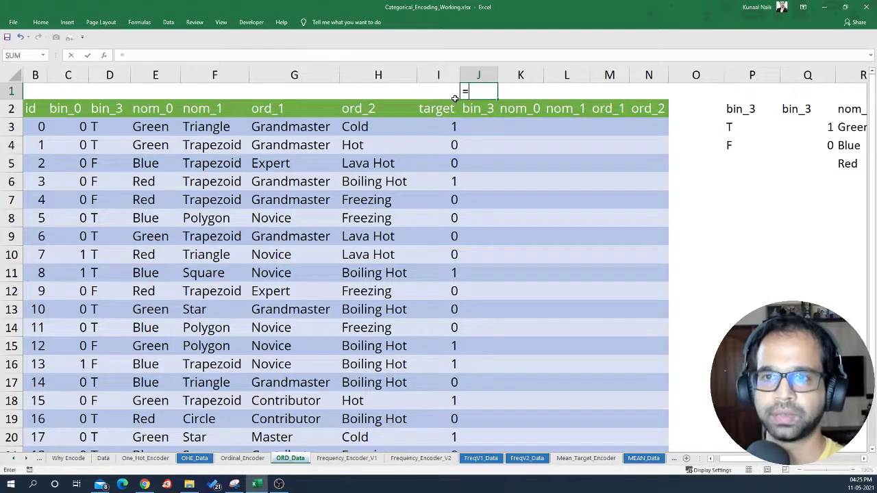
key(Down)
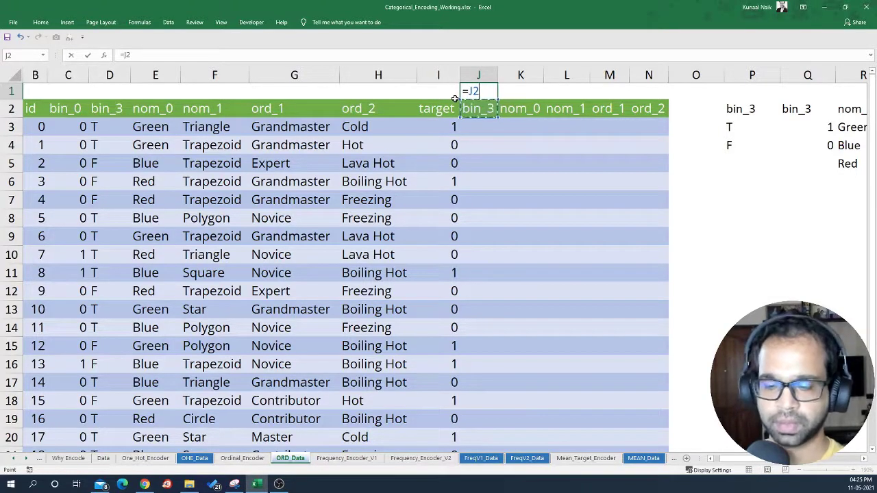
text(&)
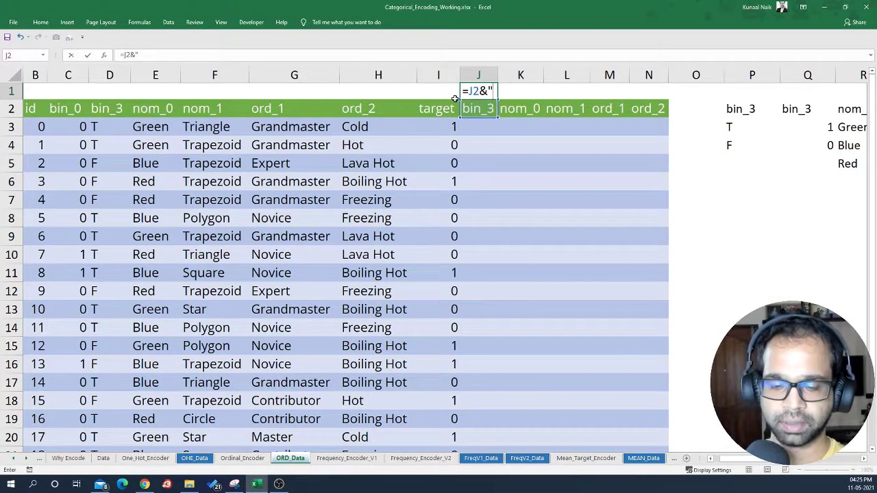
key(BackSpace)
key(BackSpace)
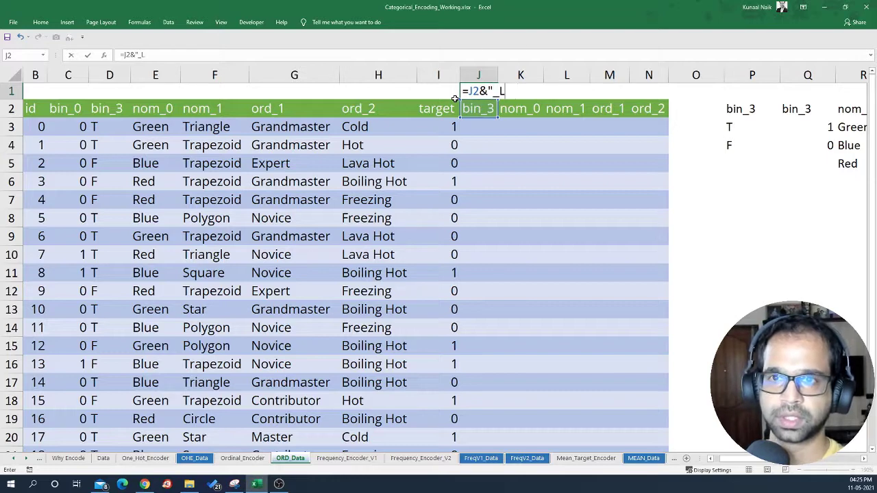
text(Ord)
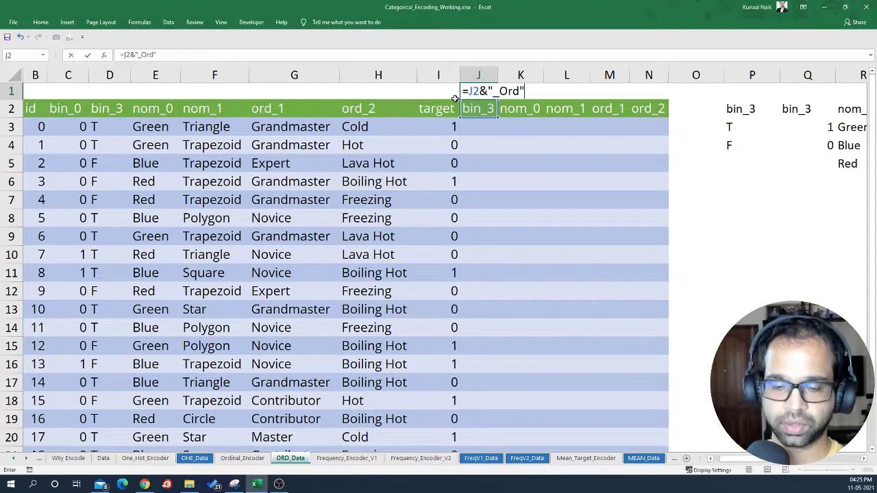
text(")
key(Return)
- Fill the suffix formula from J1 across to N1
key(Up)
key(shift+Right)
key(shift+Right)
key(shift+Right)
key(shift+Right)
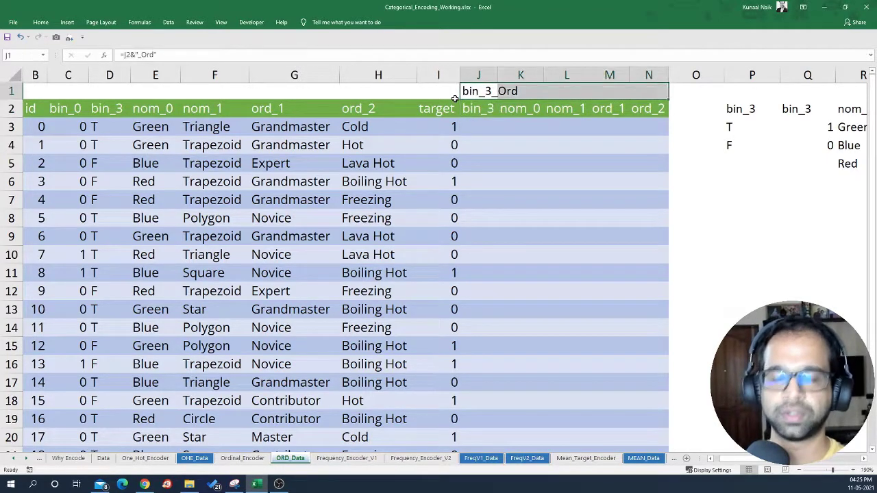
key(ctrl+r)
- Copy J1:N1 and paste it as values over the headers in J2:N2
key(ctrl+c)
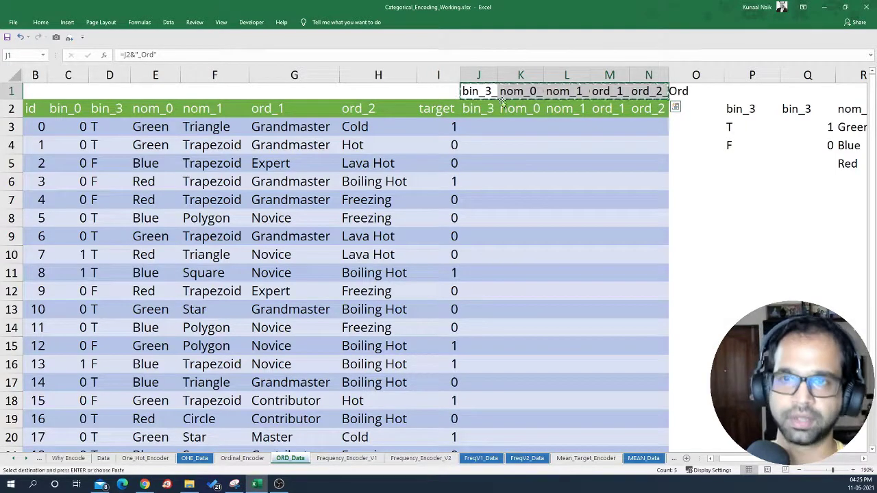
key(Down)
right_click(478, 108)
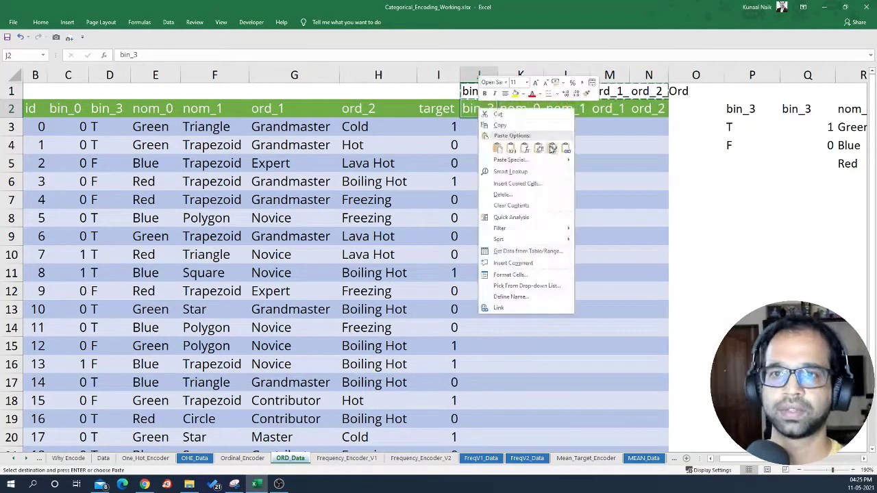
click(507, 147)
- Clear the helper formulas from J1:N1 and autofit the widths of columns J through N to the new headers
drag(482, 72, 649, 74)
double_click(669, 75)
click(770, 285)
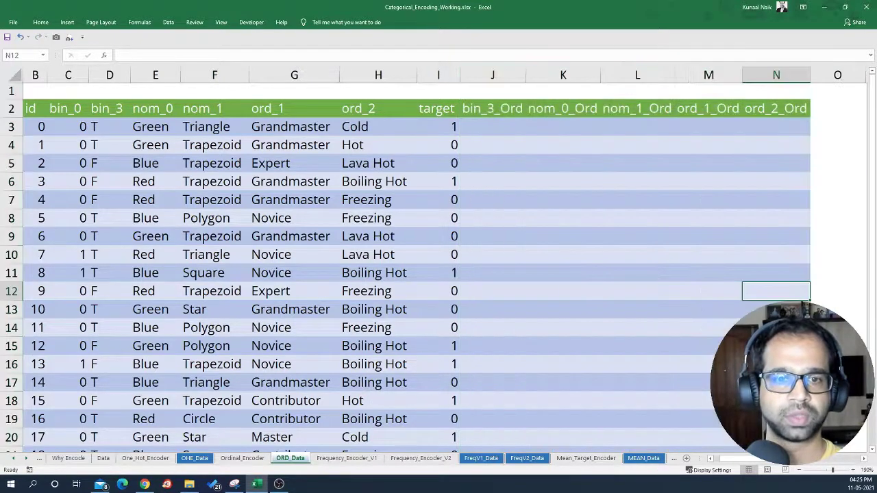
- Start a VLOOKUP formula in J3 under bin_3_Ord with D3 as the lookup value
click(863, 461)
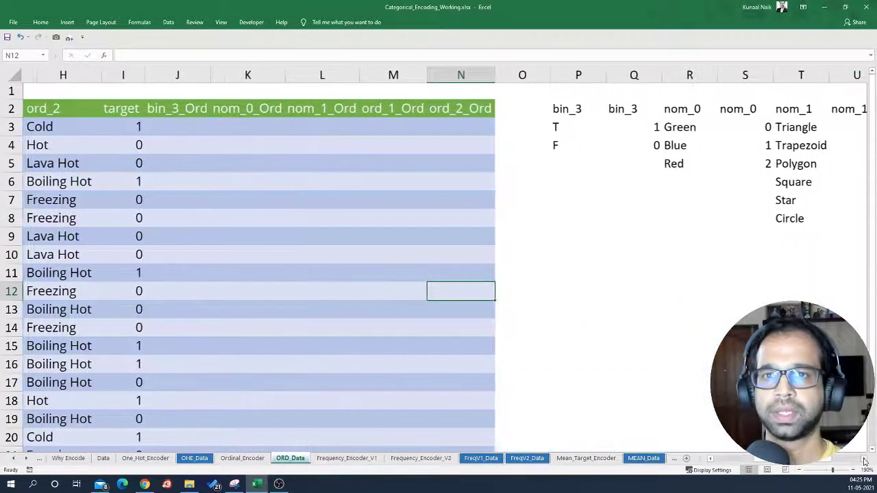
click(187, 131)
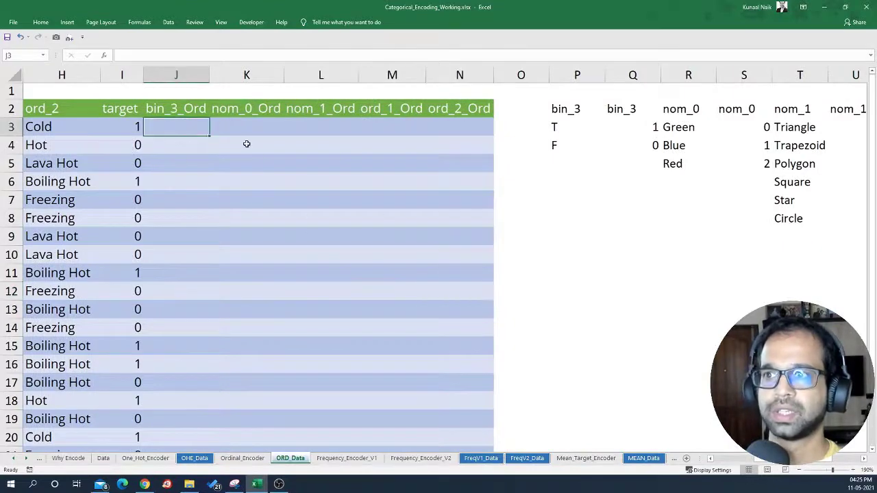
click(802, 471)
click(802, 470)
click(802, 470)
click(802, 470)
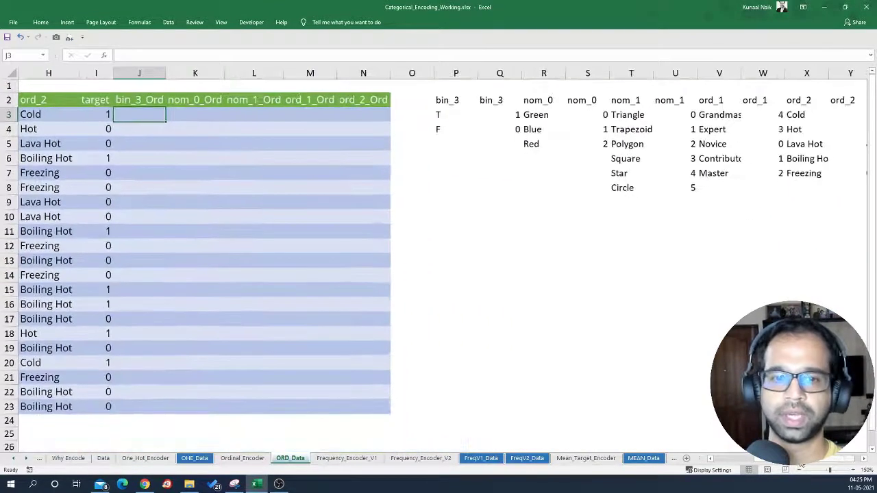
scroll(782, 466, left, 2)
scroll(780, 464, left, 2)
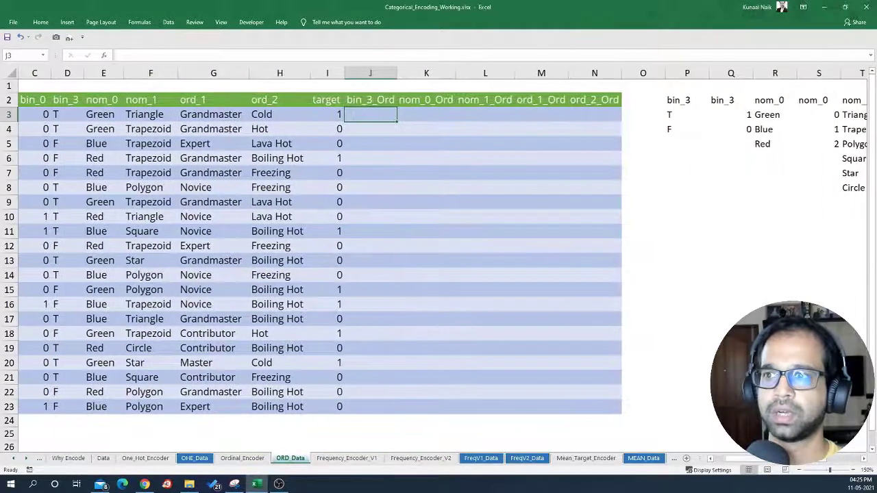
scroll(769, 469, left, 2)
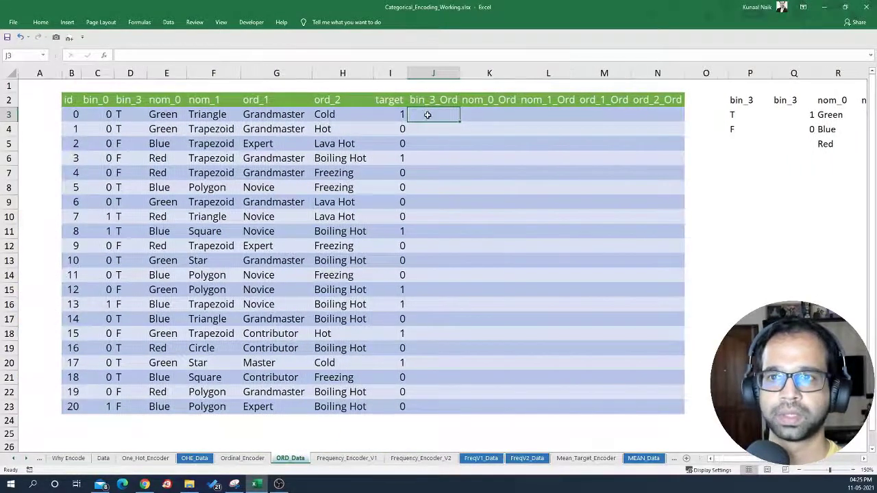
text(=VLOOKUP()
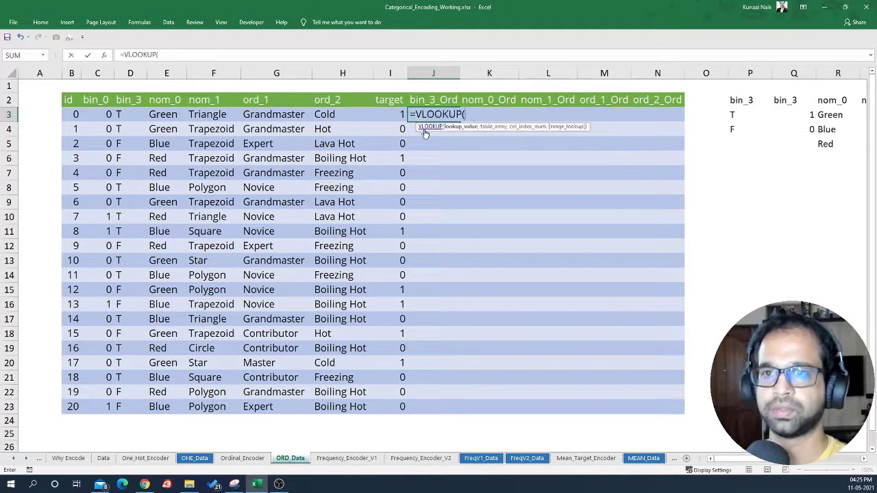
key(Left)
key(Left)
key(Left)
key(Left)
key(Left)
key(Left)
text(,)
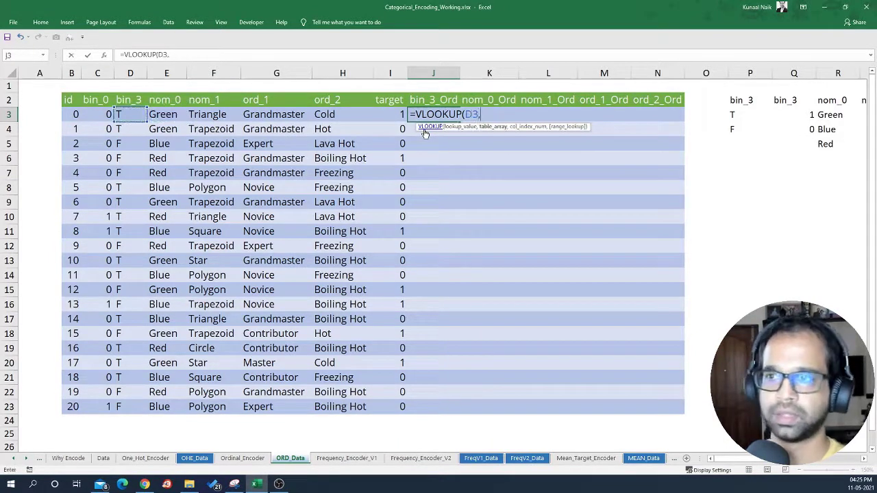
- Complete the J3 lookup with the absolute table range $P$2:$Q$4, column index 2 and exact match (FALSE)
drag(749, 101, 789, 126)
key(F4)
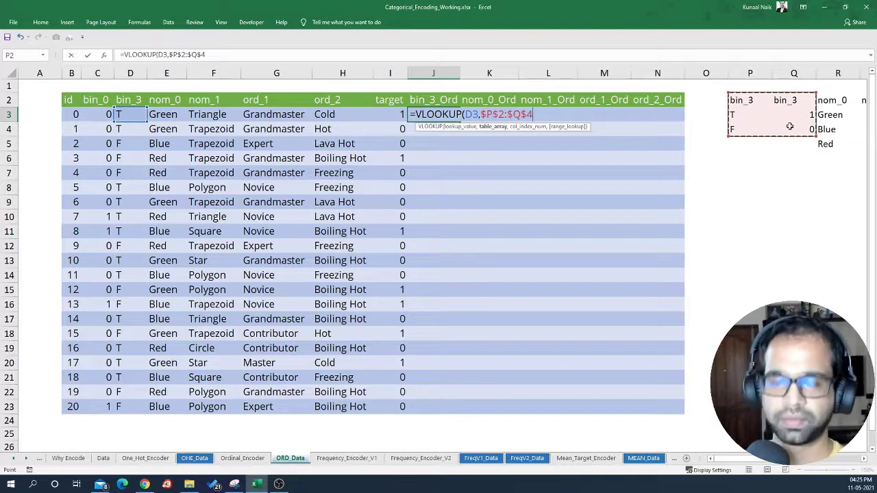
text(,1,)
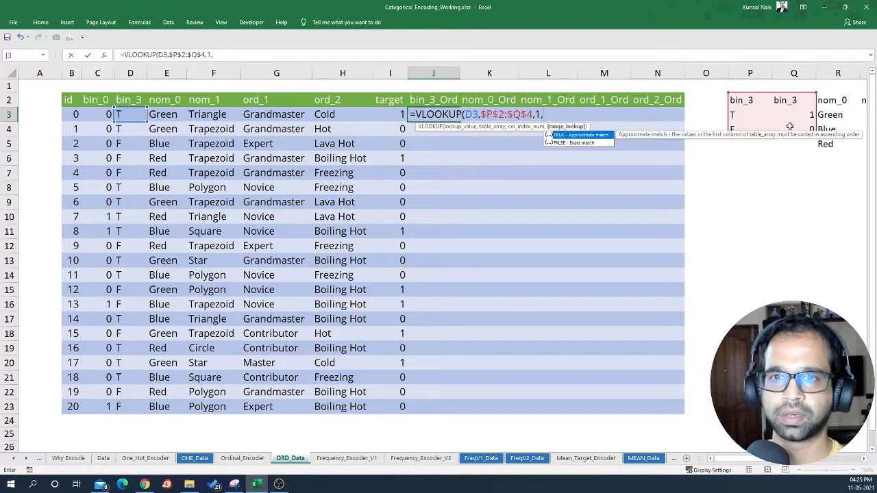
key(Down)
key(BackSpace)
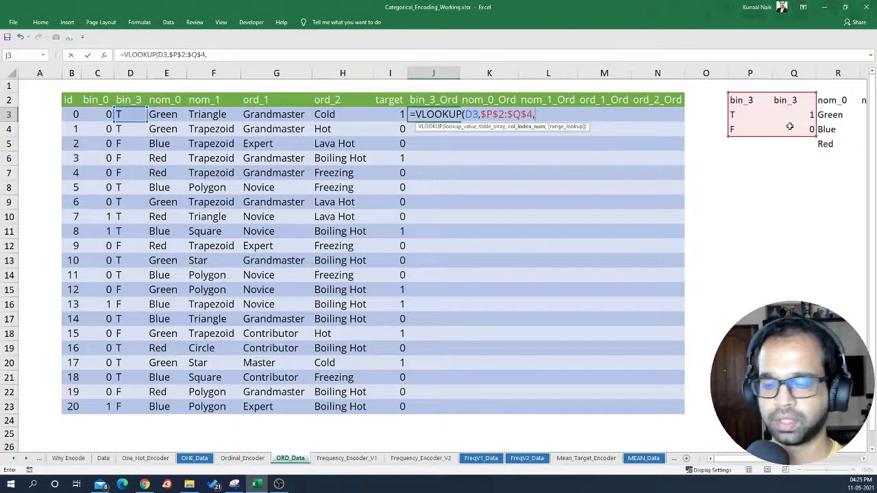
text(2,)
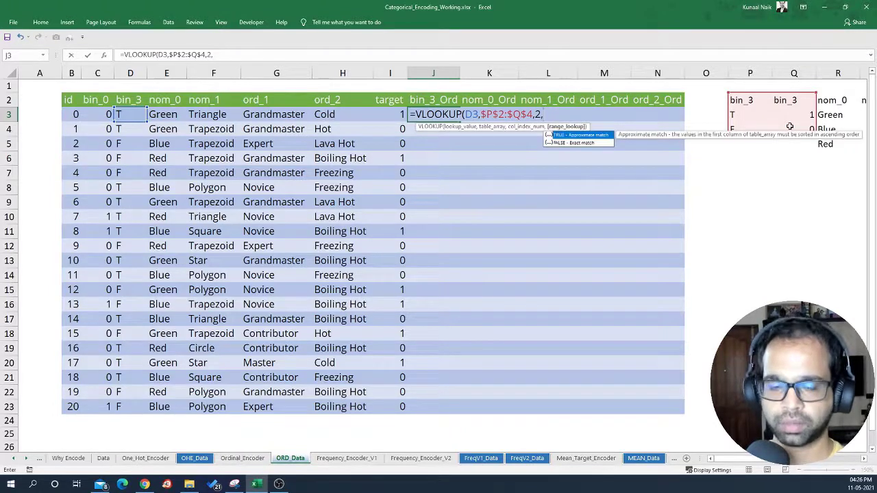
key(Down)
key(Tab)
key(Return)
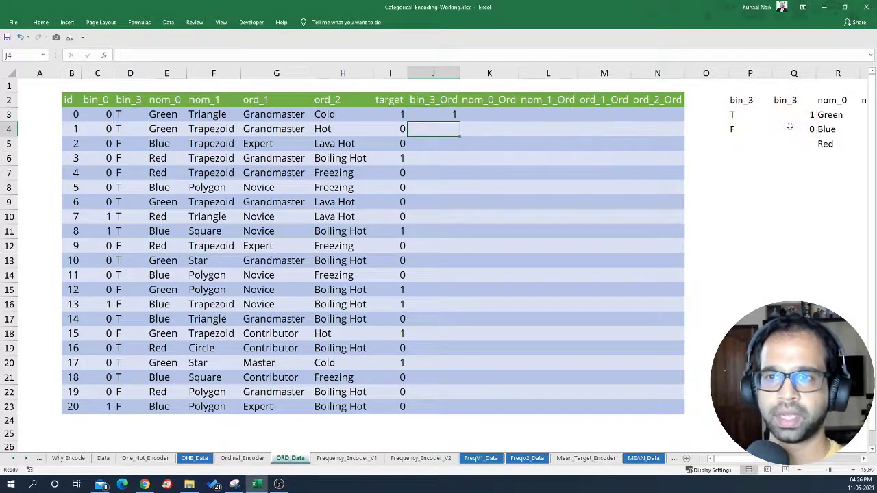
- Enter an exact-match VLOOKUP in K3 that looks up E3 in $R$3:$S$5 and returns column 2
click(492, 117)
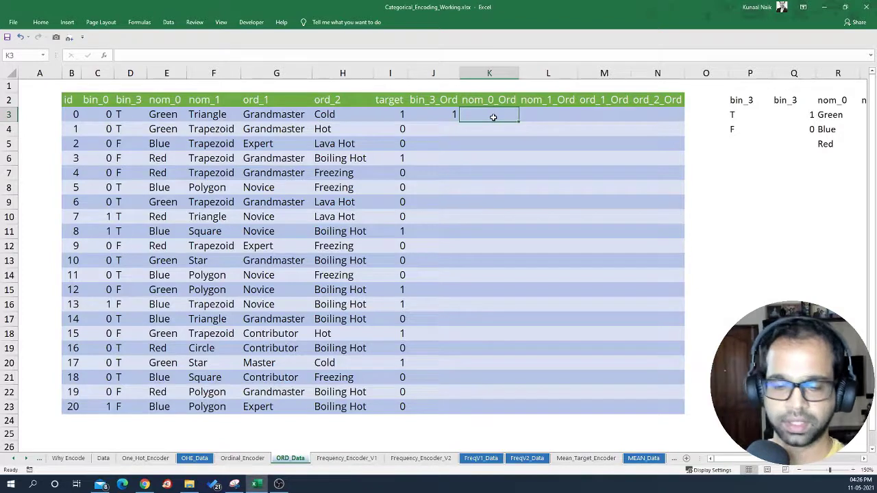
text(=vlo)
key(Tab)
key(Left)
key(Left)
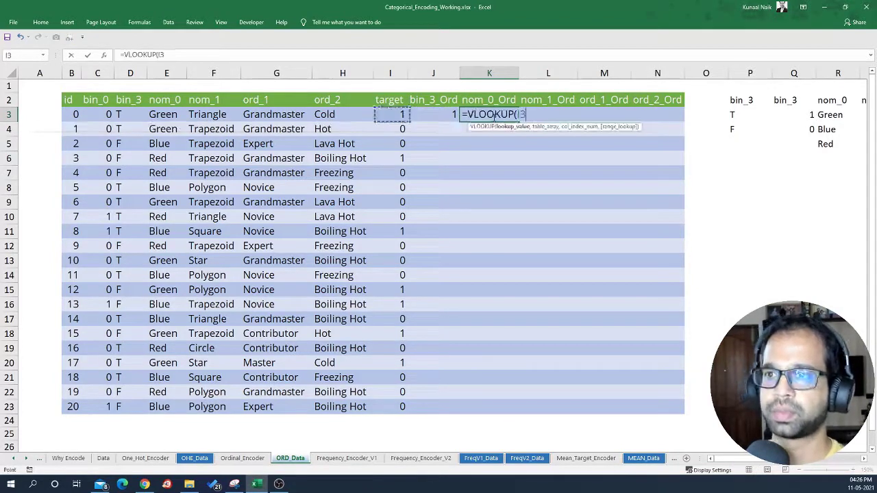
key(Left)
key(Left)
key(Left)
key(Left)
text(,)
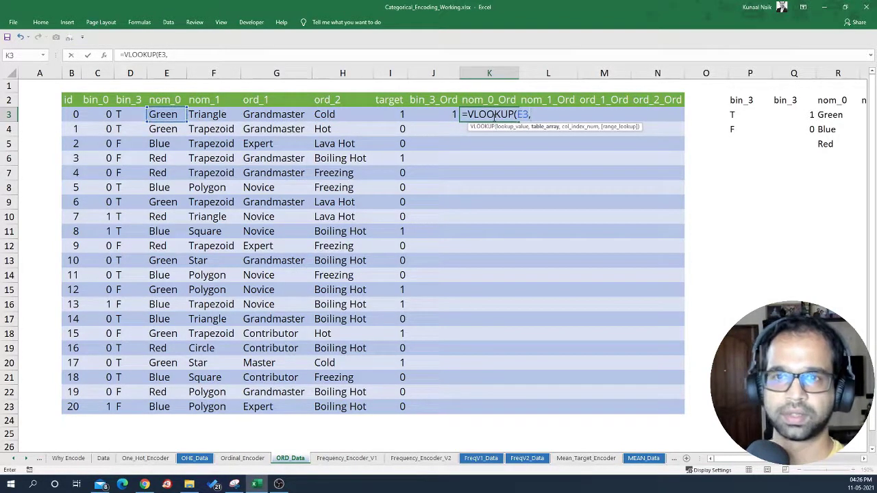
drag(827, 114, 800, 140)
key(F4)
text(,2)
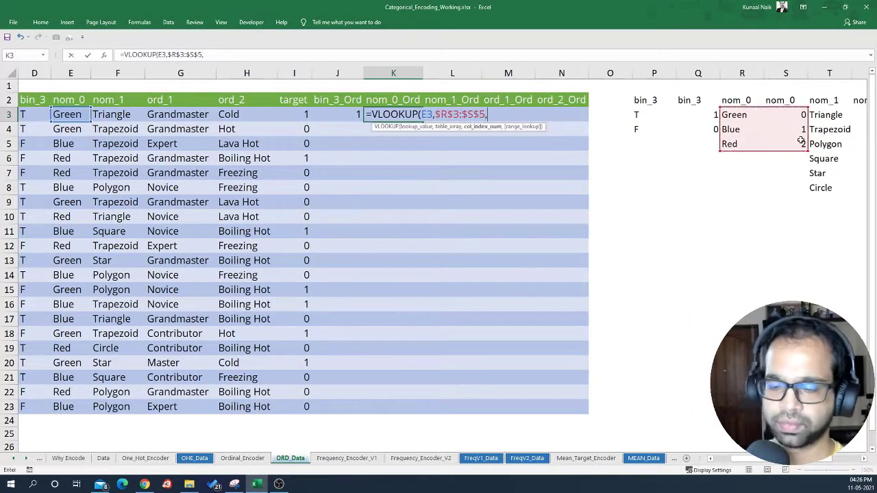
text(,FALSE)
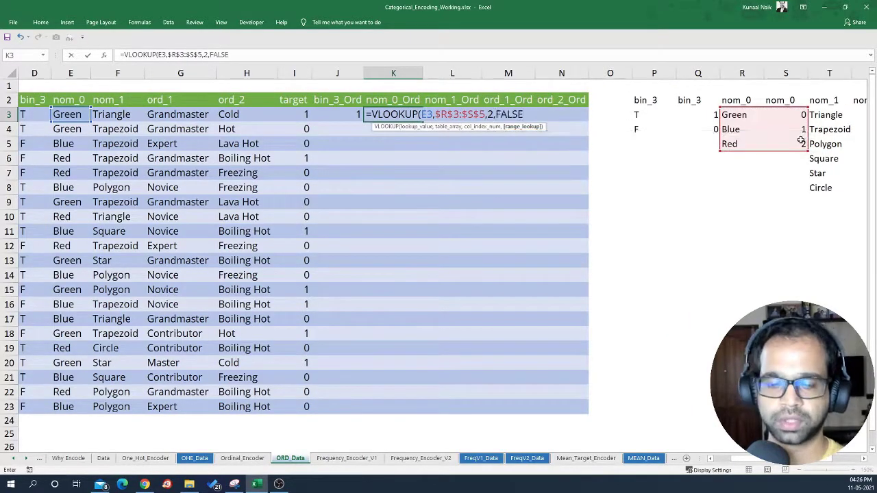
key(Return)
- Enter an exact-match VLOOKUP in L3 that looks up F3 in $T$3:$U$8 and returns column 2
click(463, 120)
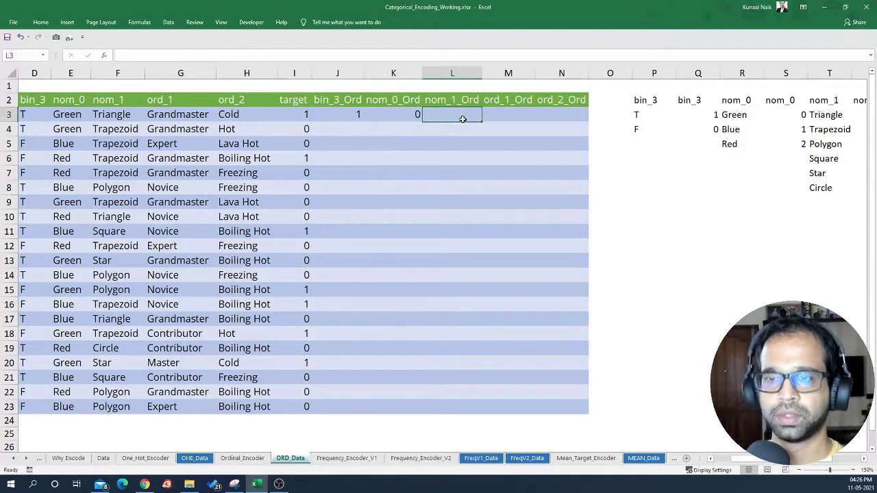
text(=vl)
key(Tab)
key(Left)
key(Left)
key(Left)
key(Left)
key(Left)
key(Left)
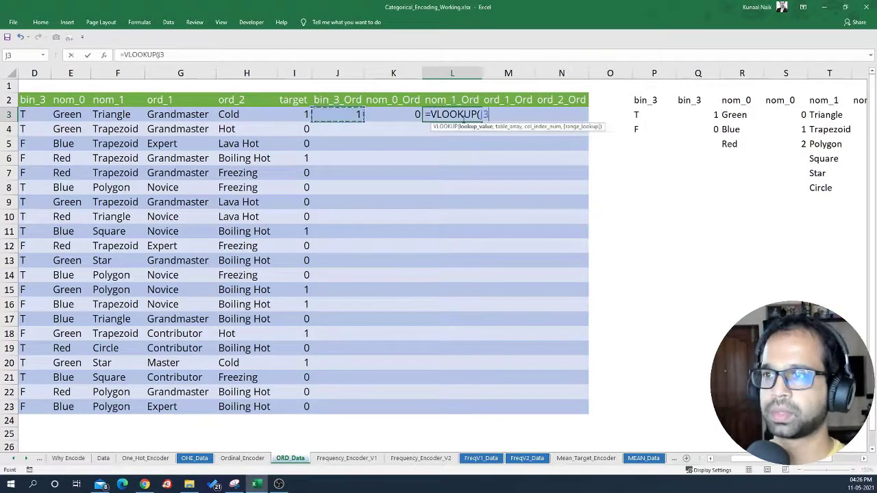
text(,)
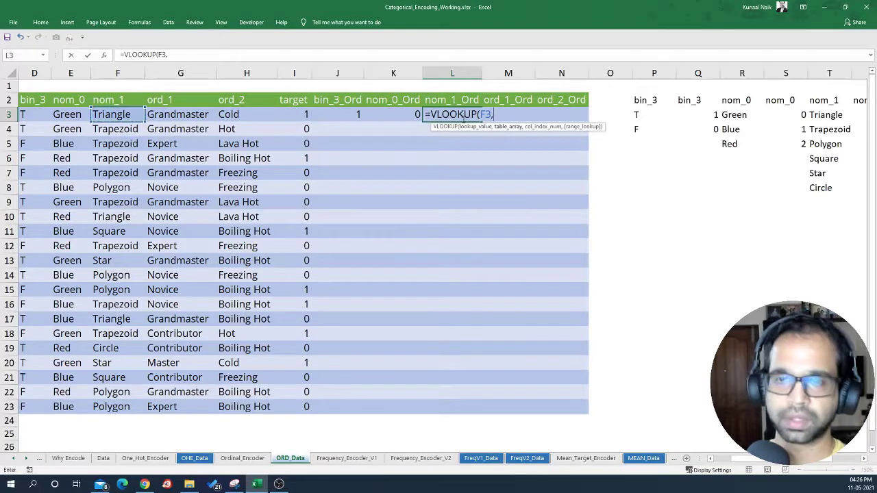
drag(825, 115, 815, 185)
key(F4)
text(,2,)
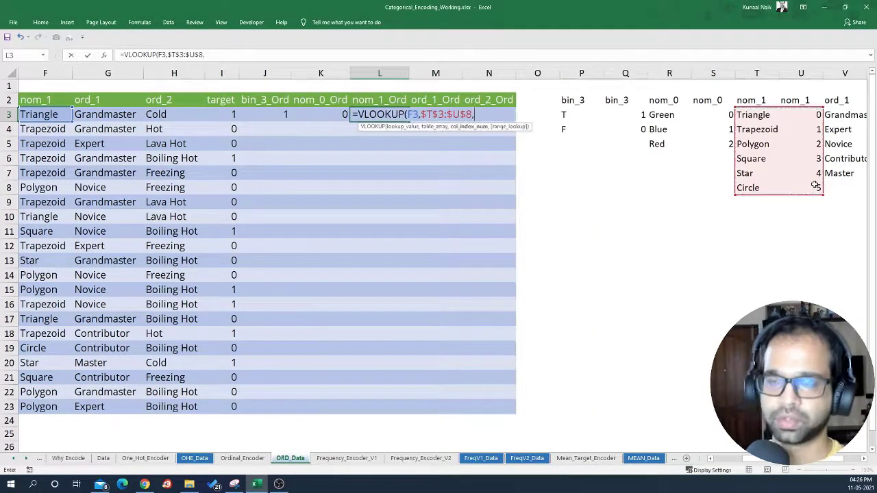
key(Down)
key(Tab)
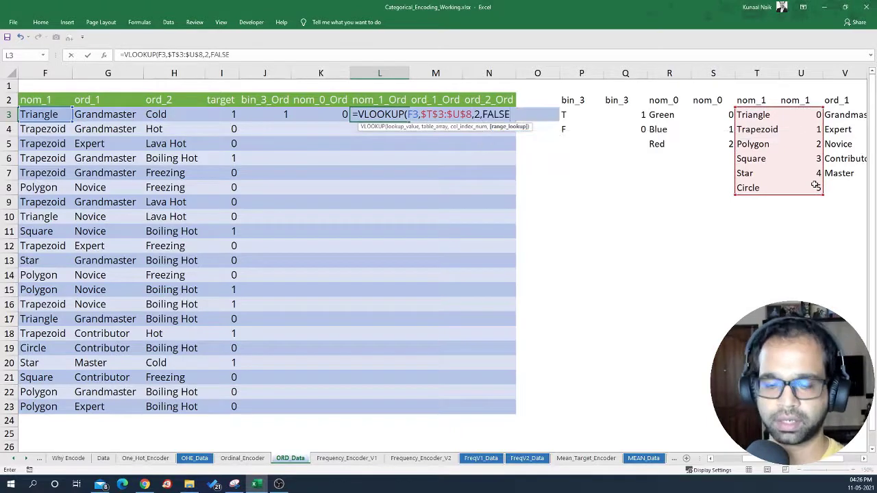
text())
key(Return)
- Start a VLOOKUP formula in M3 under ord_1_Ord with G3 as the lookup value
click(433, 114)
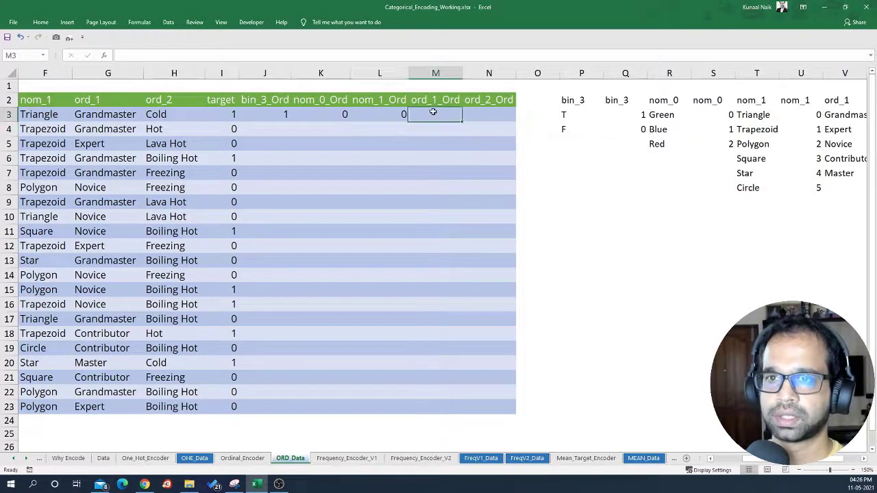
text(=VLOOKUP()
key(Left)
key(Left)
key(Left)
key(Left)
key(Left)
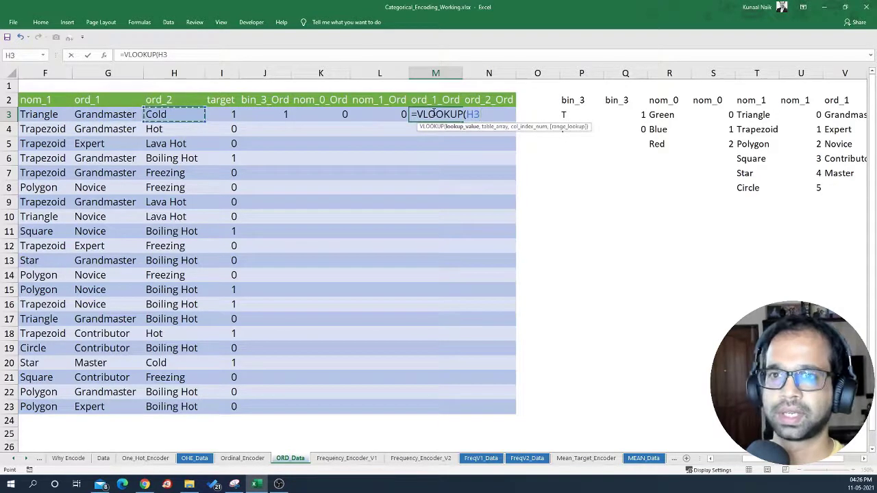
key(Left)
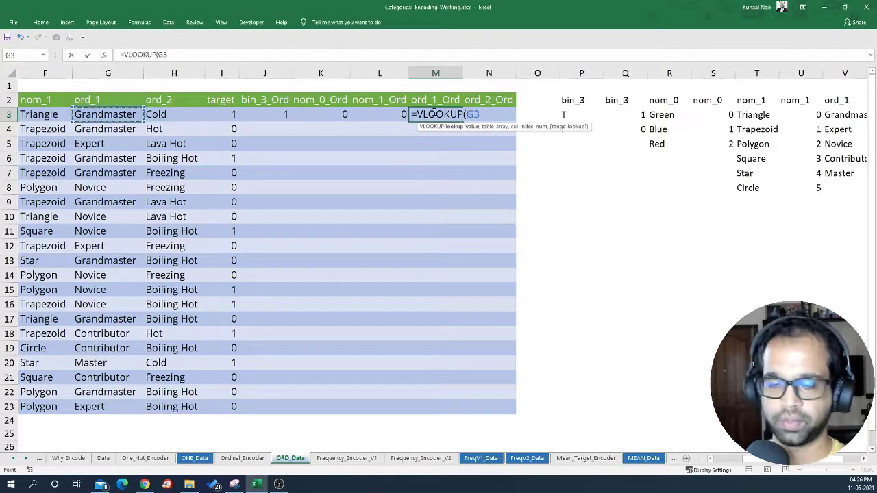
text(,)
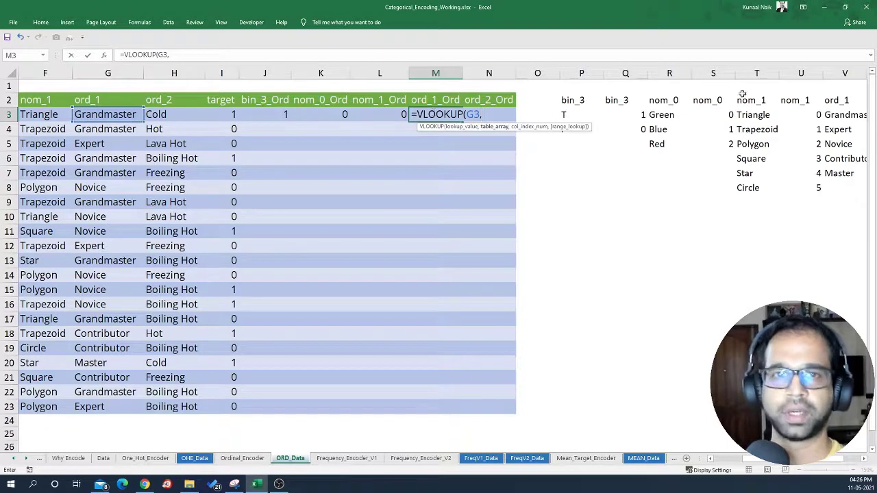
- Complete the M3 lookup with the absolute table range $V$3:$W$7, column index 2 and exact match (FALSE)
drag(829, 115, 773, 173)
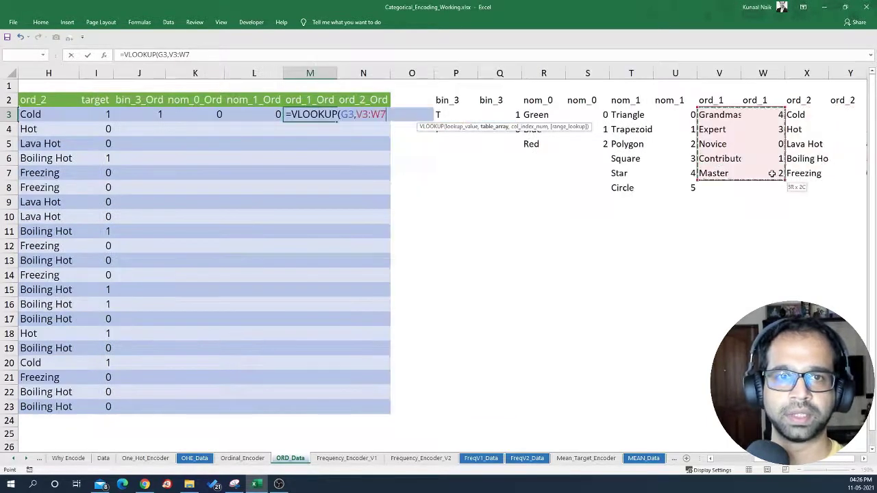
key(F4)
text(,)
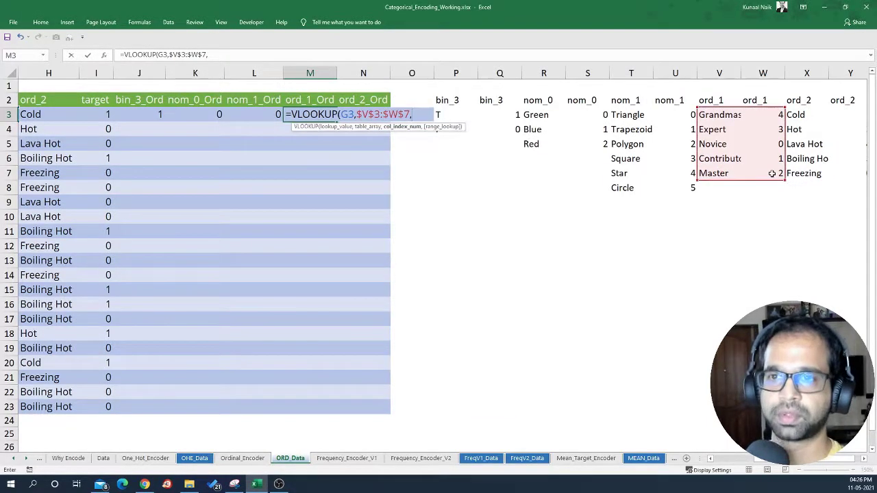
text(2,)
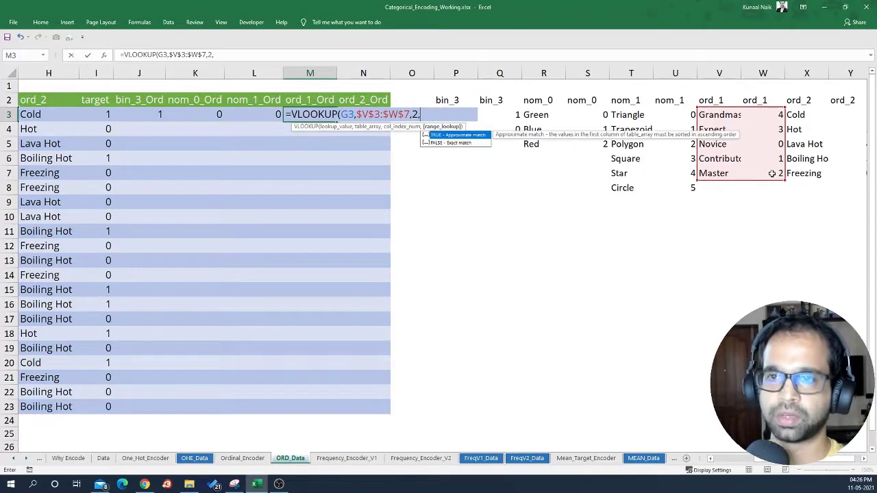
key(Down)
key(Tab)
key(Return)
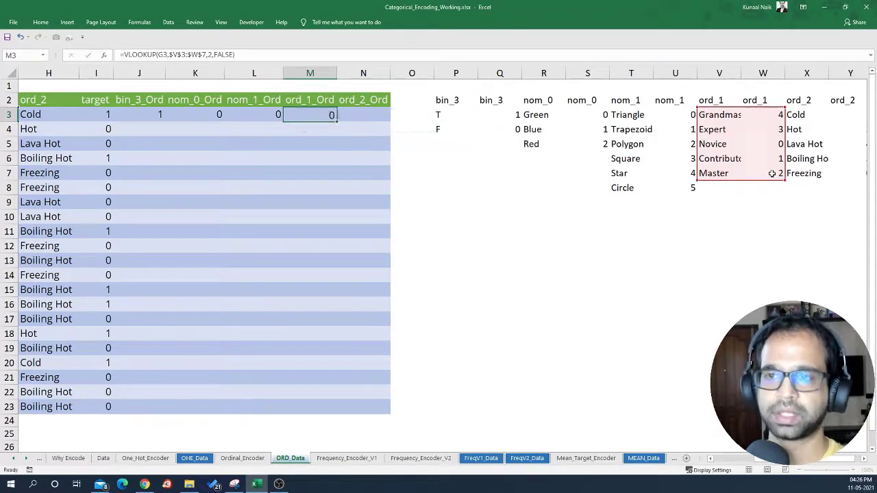
- Start a VLOOKUP formula in N3 under ord_2_Ord with H3 as the lookup value
click(377, 112)
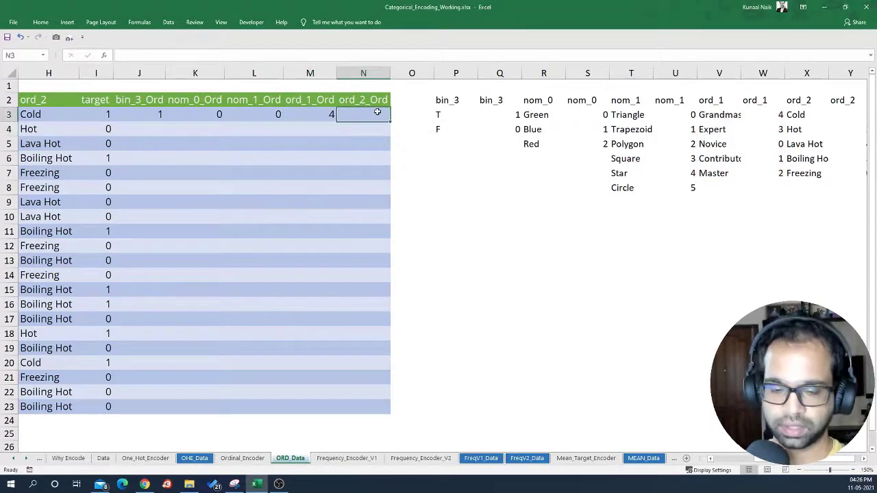
text(=VLOOKUP()
key(Left)
key(Left)
key(Left)
key(Left)
key(Left)
key(Left)
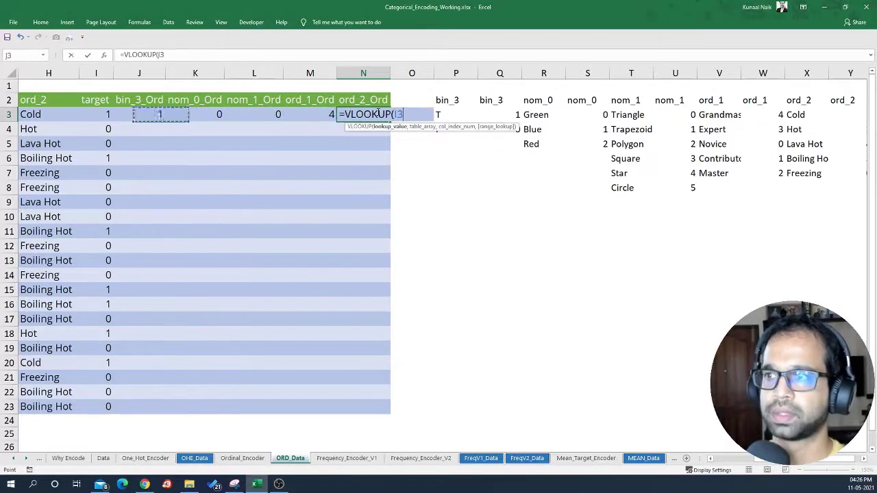
text(,)
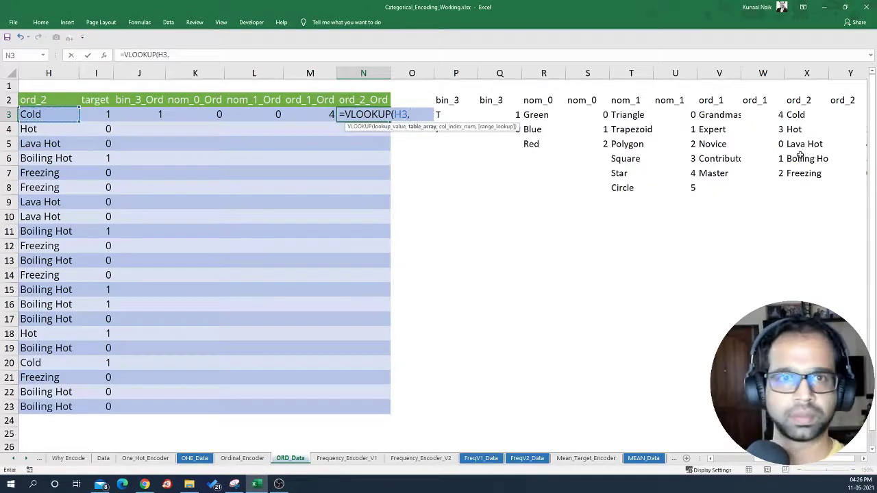
- Complete the N3 lookup with the absolute table range $X$3:$Y$7, column index 2 and exact match (FALSE)
drag(808, 115, 799, 175)
key(F4)
text(,)
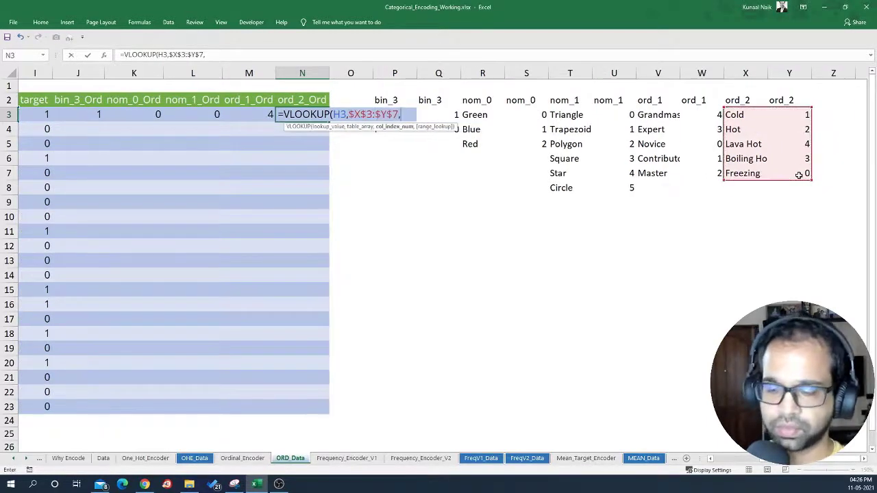
text(2,)
key(Down)
key(Tab)
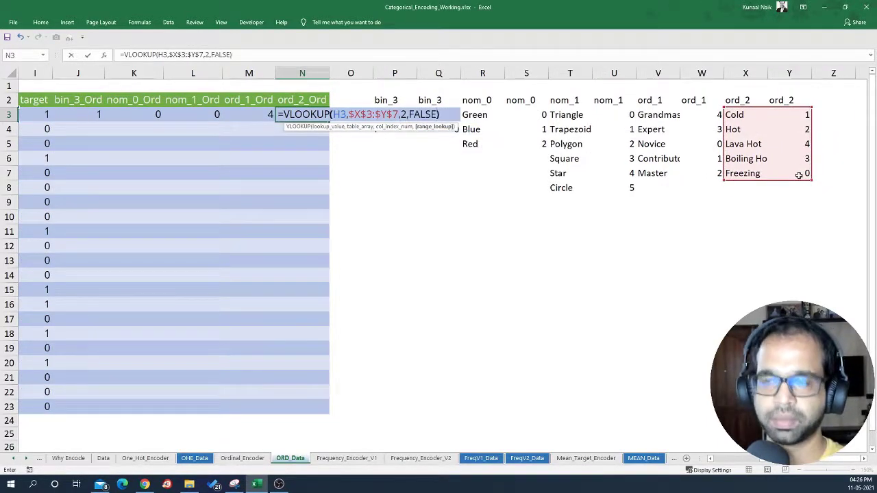
text())
key(Return)
- Copy the five lookup formulas in J3:N3 and paste them as formulas only down through row 23
drag(100, 112, 418, 130)
drag(318, 123, 313, 407)
key(ctrl+c)
right_click(418, 208)
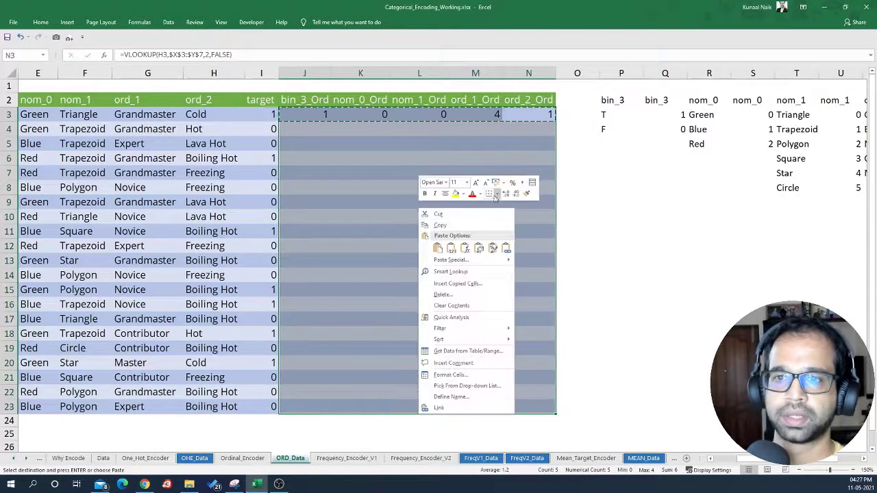
click(465, 249)
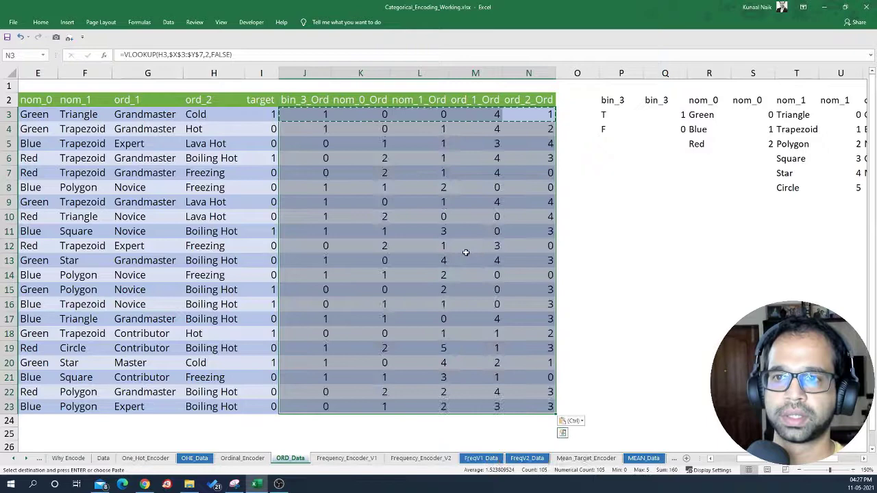
click(419, 275)
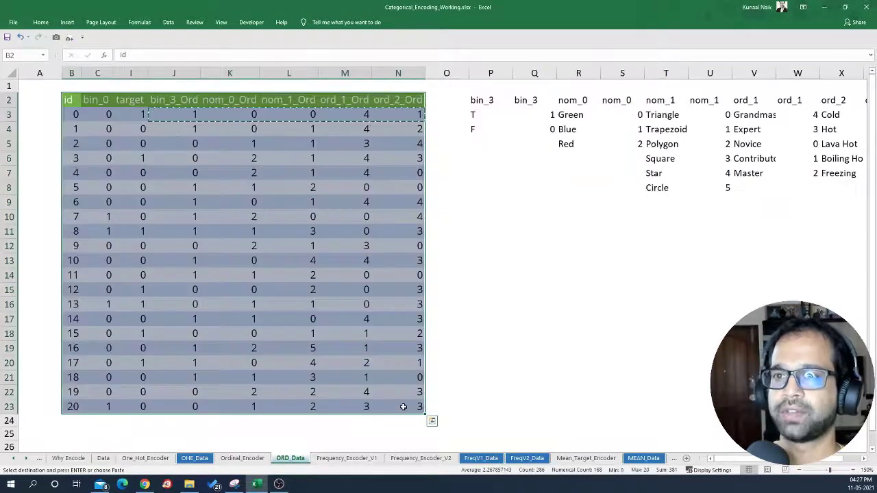